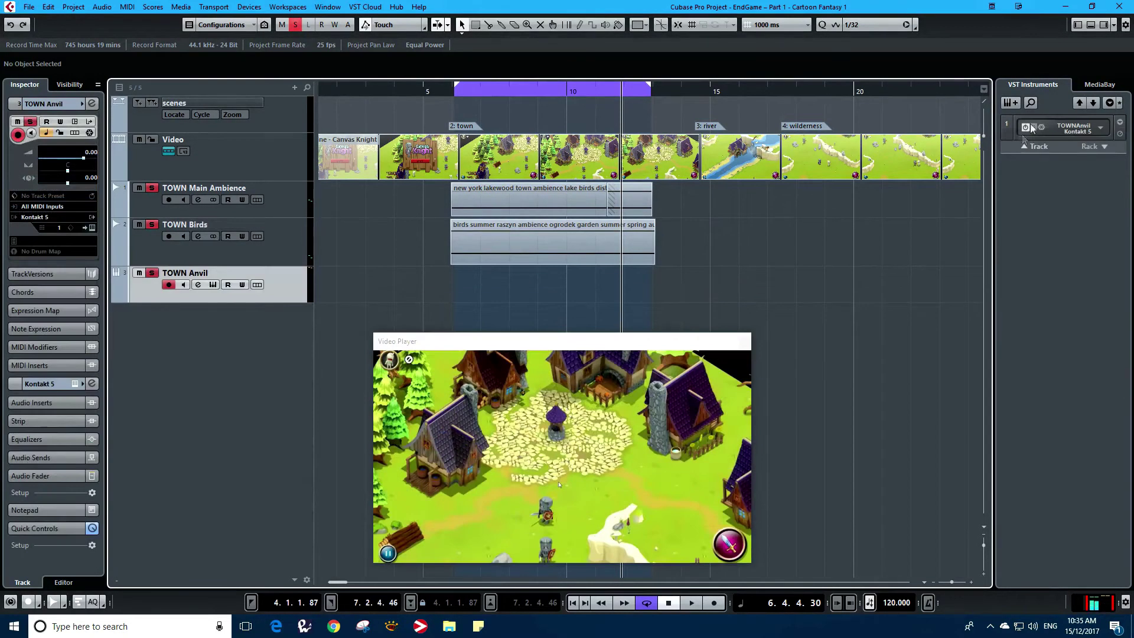
- Check the Anvils instrument loaded in Kontakt on the TOWN Anvil track and play back the town scene
left_click(1035, 128)
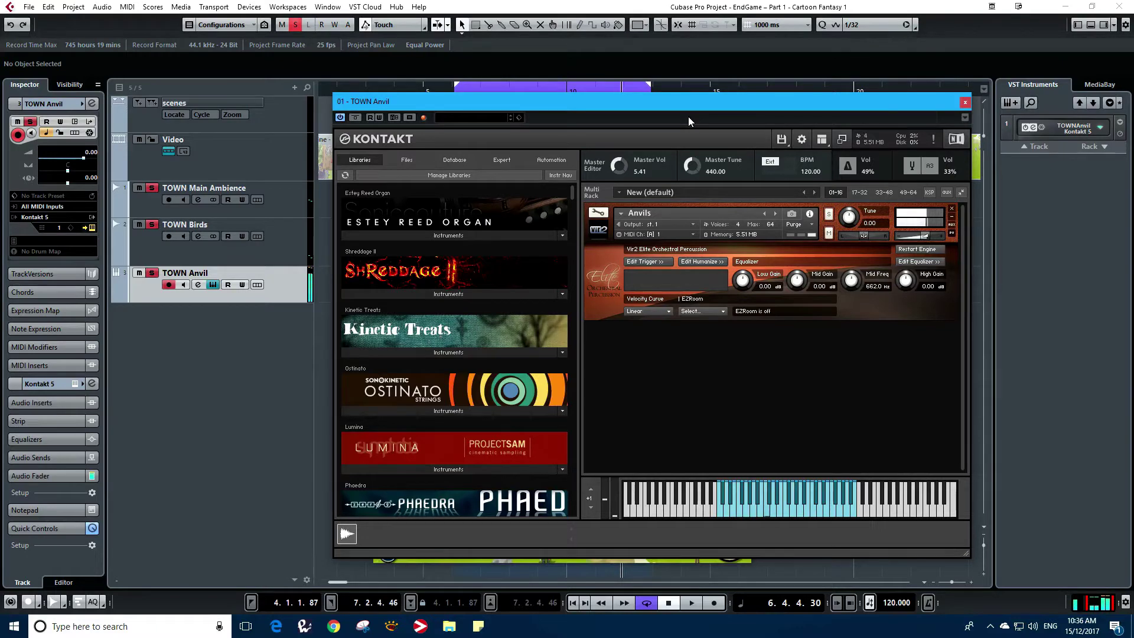
left_click(965, 102)
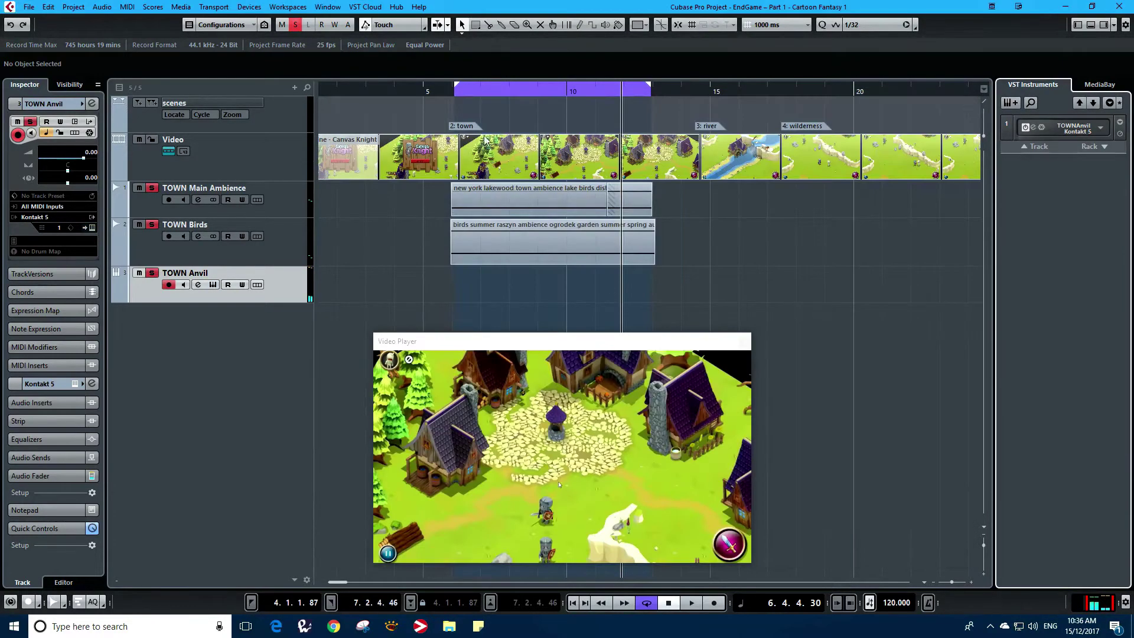
left_click(691, 603)
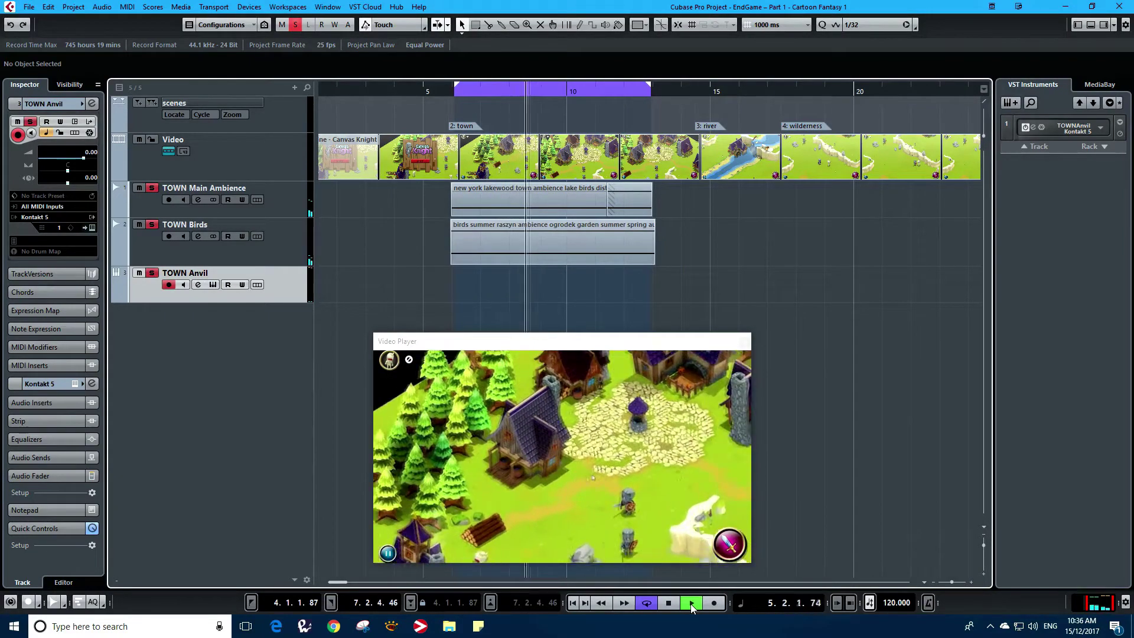
left_click(669, 603)
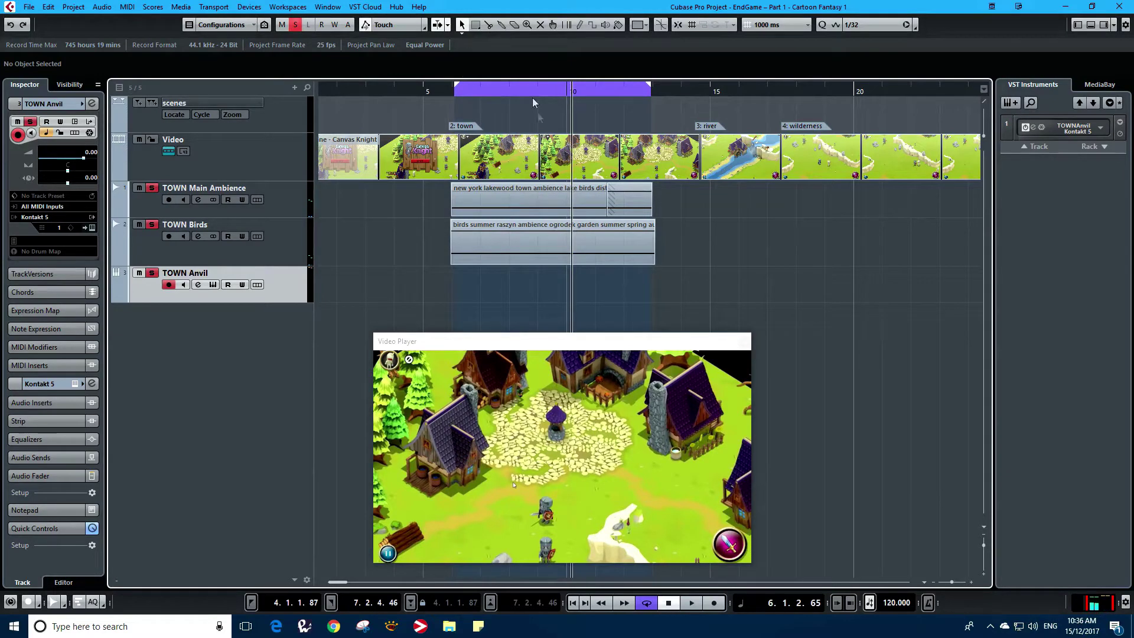
- Record an anvil performance on the TOWN Anvil track from the start of the town cycle range through to its end
left_click(464, 94)
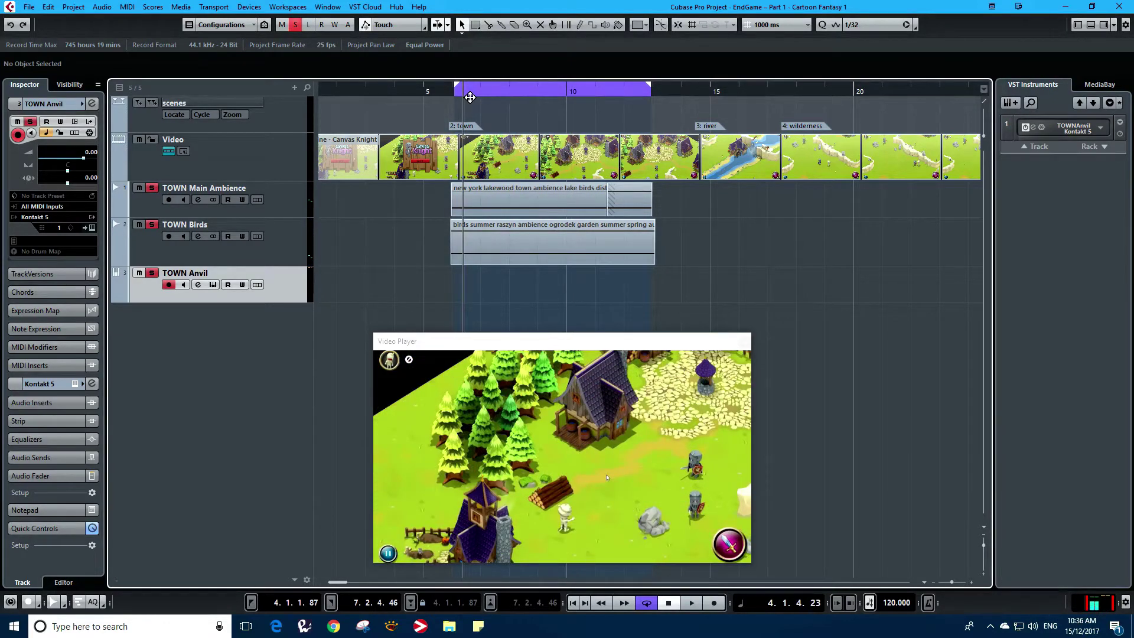
left_click_drag(469, 98, 469, 98)
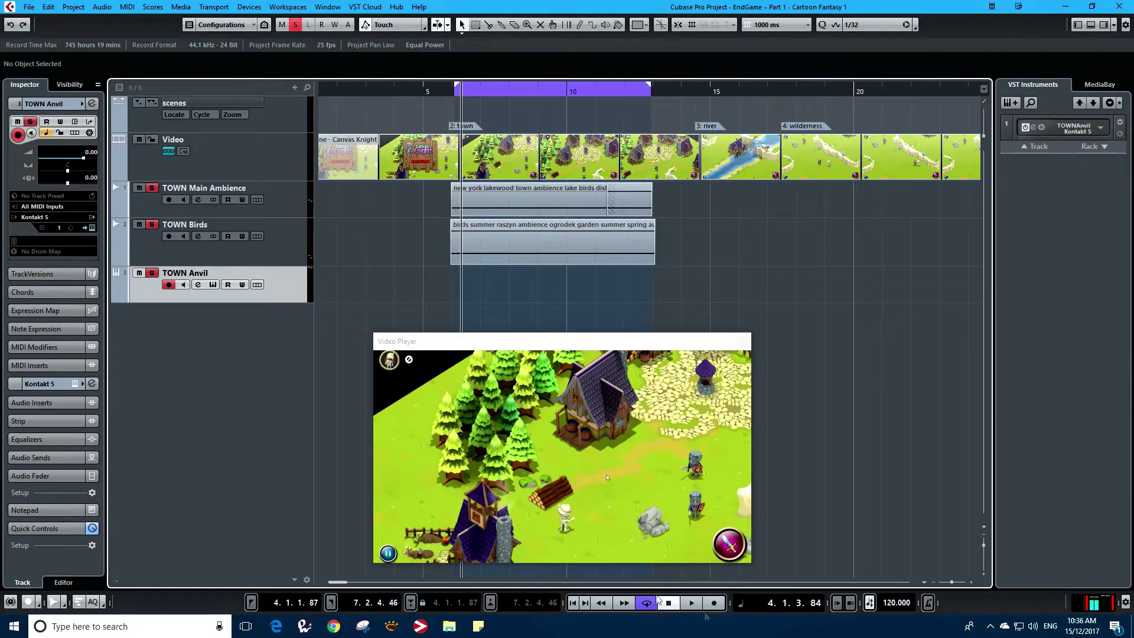
left_click(715, 604)
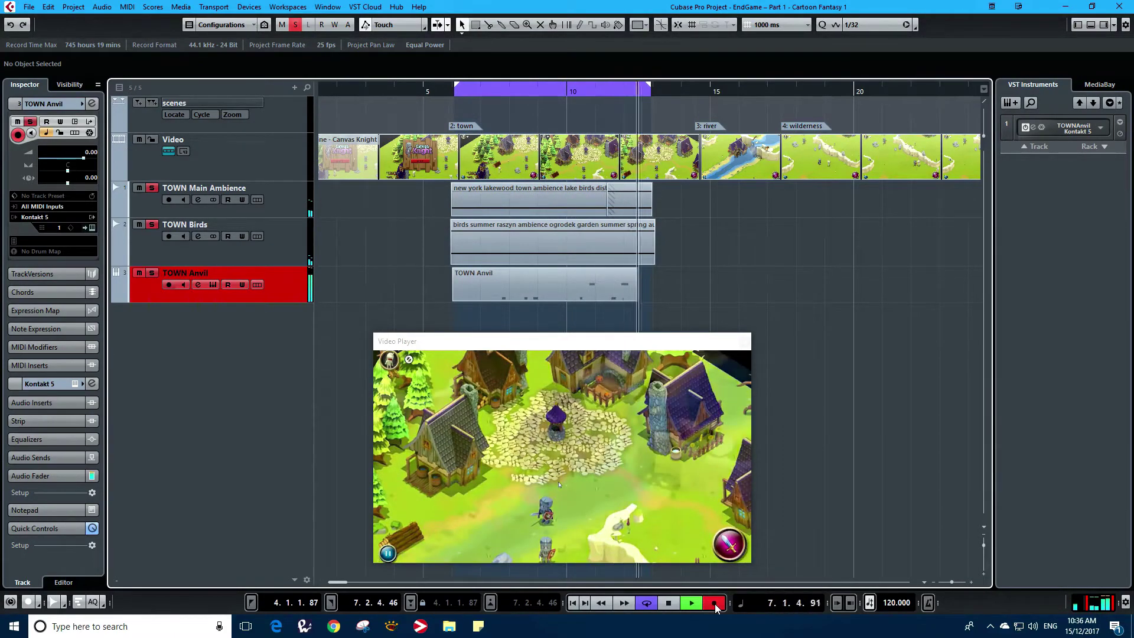
key("space")
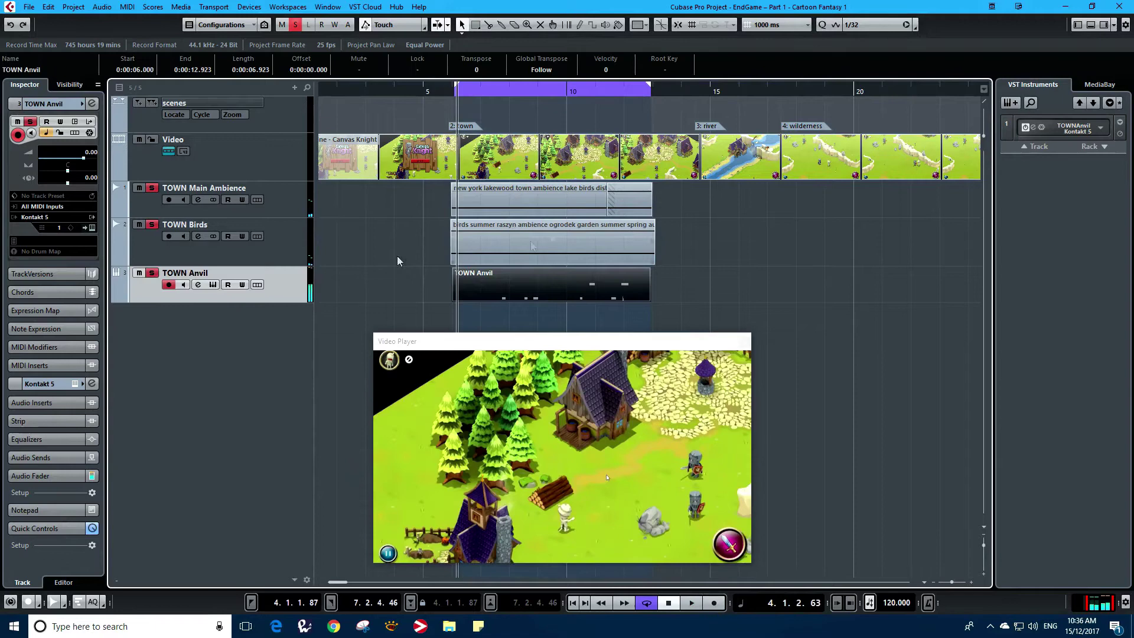
- Open the recorded anvil part for note editing, hide the video player, and transpose the two higher notes down to C2
double_click(566, 282)
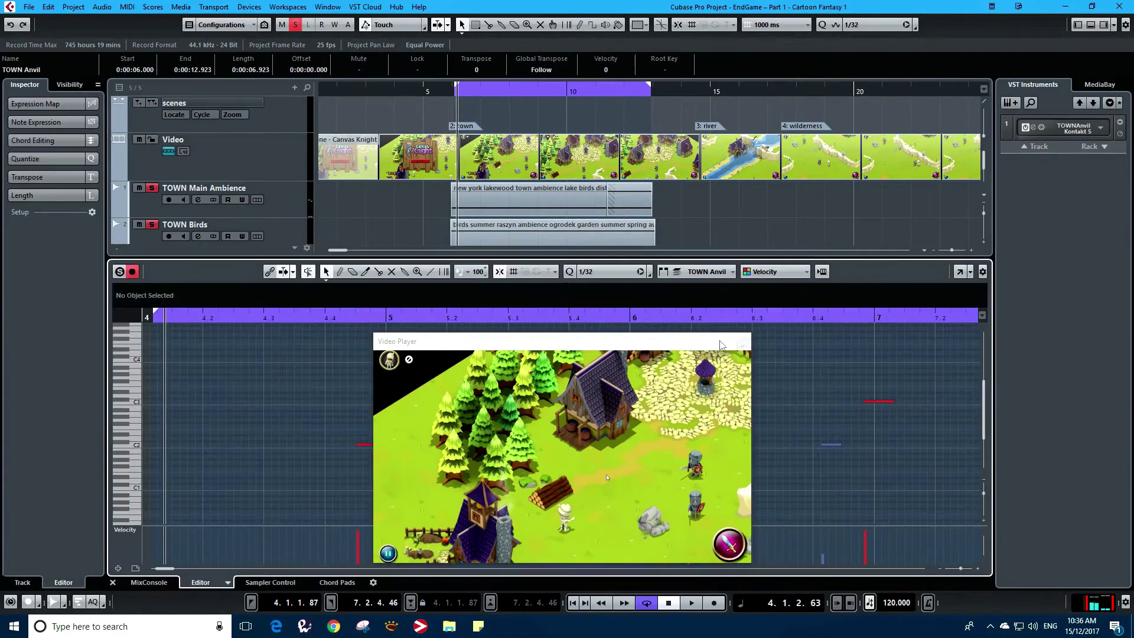
left_click(745, 341)
left_click_drag(709, 369, 911, 408)
key("Down")
key("Down")
key("Down")
key("Down")
key("Down")
key("Down")
key("Down")
key("Down")
key("Down")
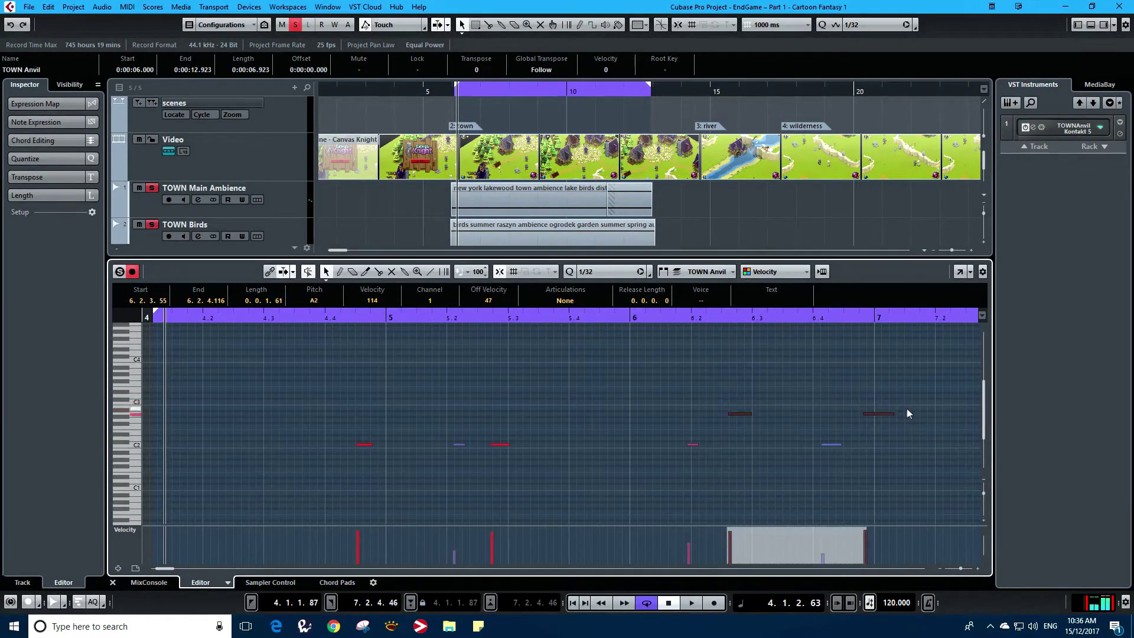
key("Down")
key("Down")
key("Down")
left_click(850, 399)
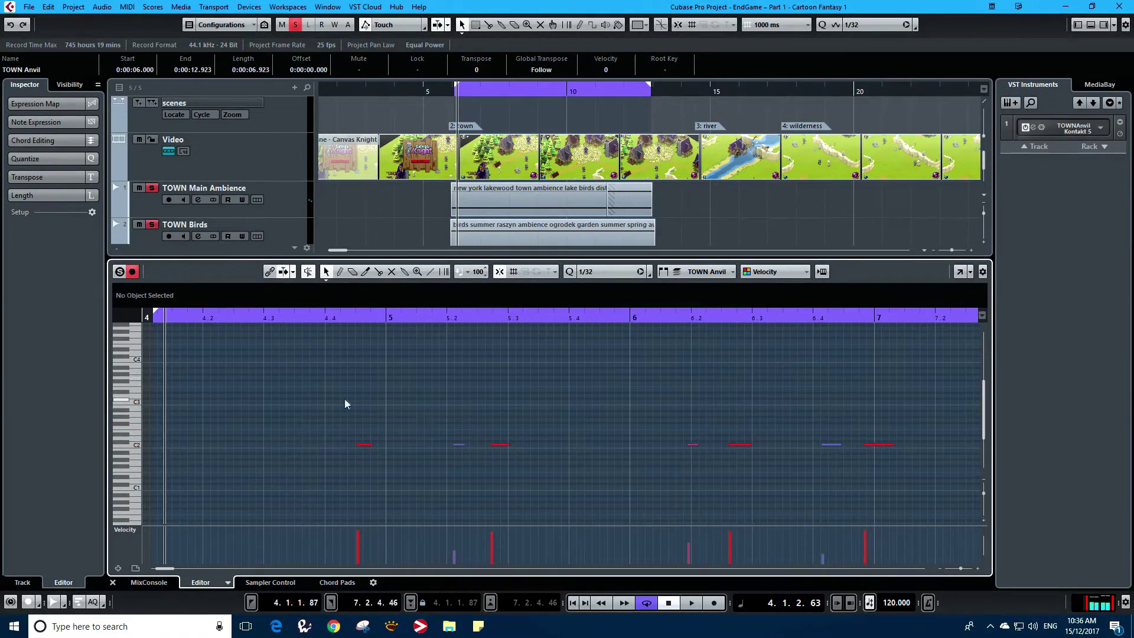
- Delete the first anvil note and lower the velocities of the softer C2 notes, setting the one near 5.2 to 31
left_click_drag(346, 398, 386, 477)
key("Delete")
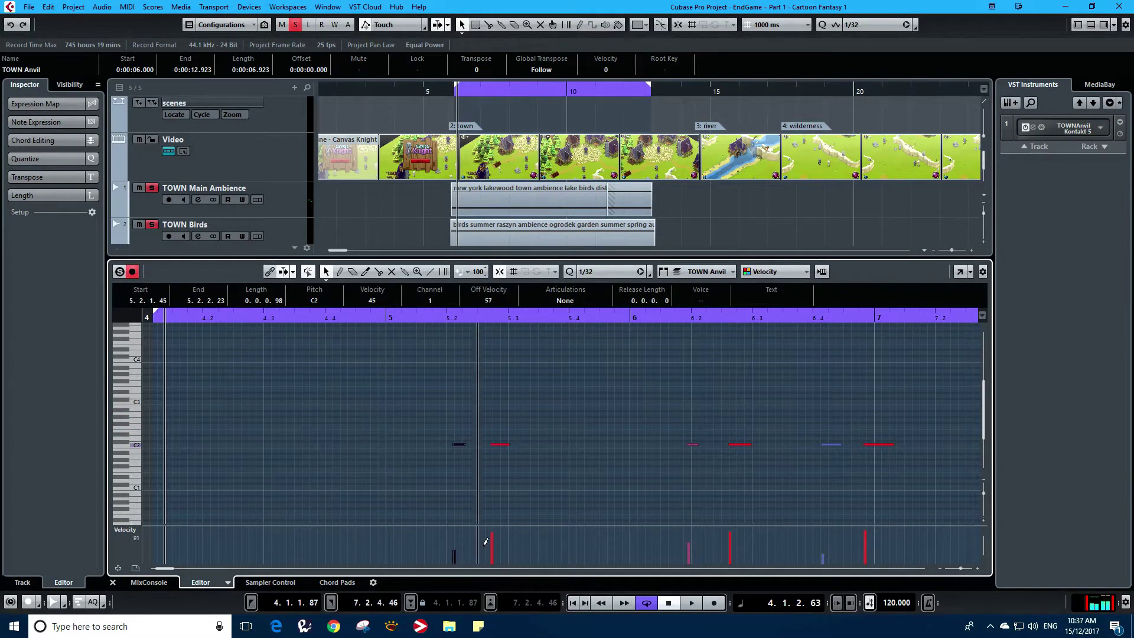
left_click(454, 556)
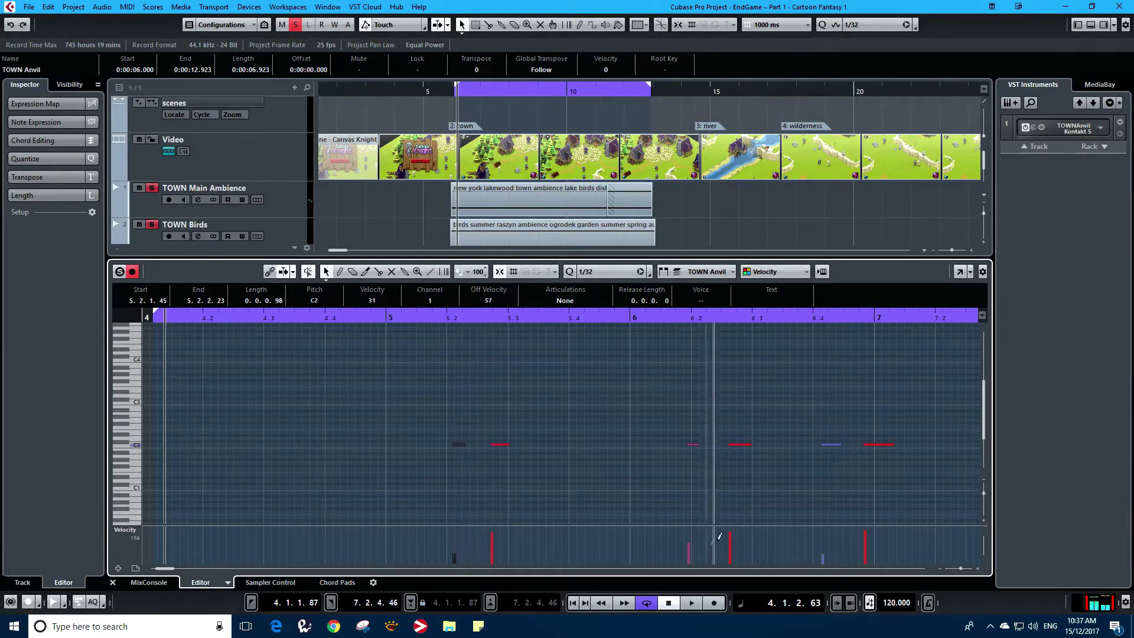
left_click(690, 558)
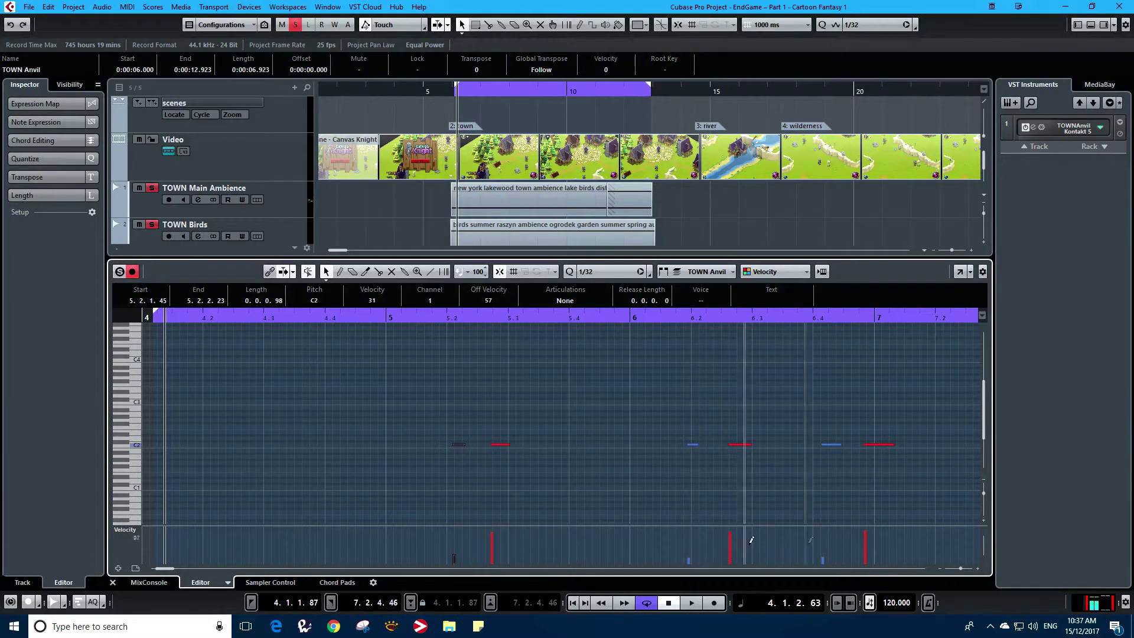
left_click(112, 582)
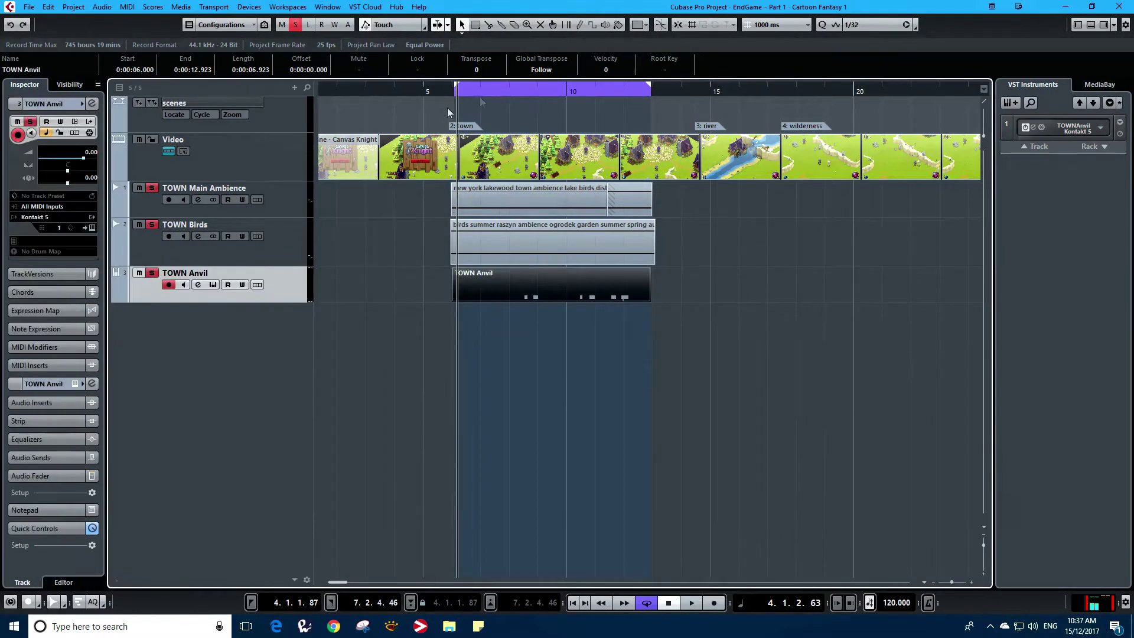
- Audition the anvil part and raise the velocities of the three soft C2 notes together, bringing the one near 5.2 to 68
key("space")
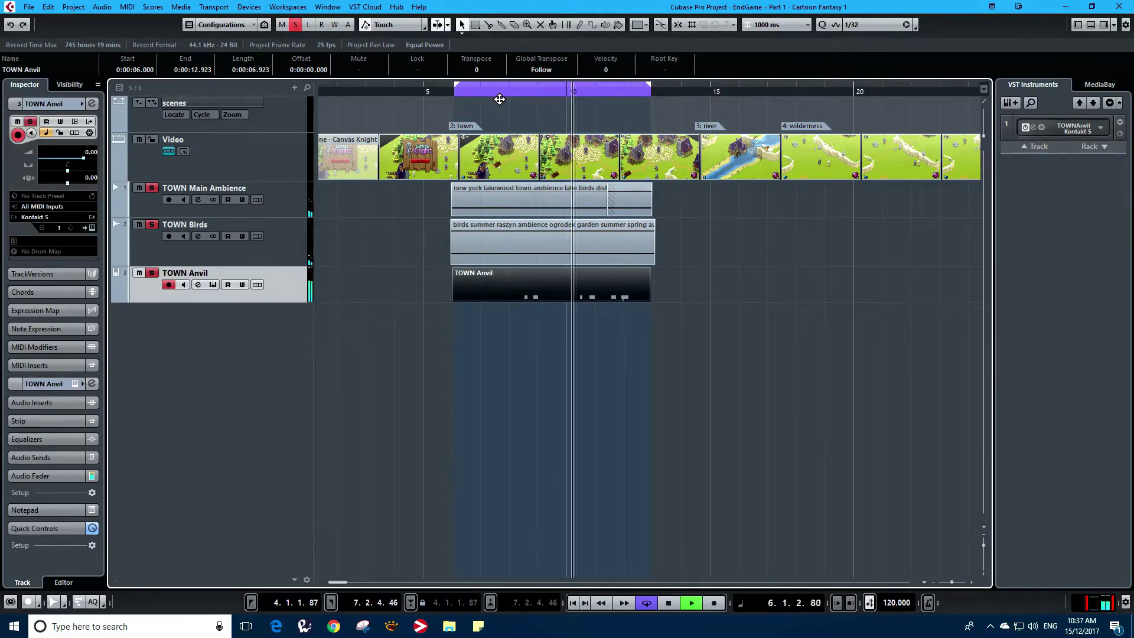
key("space")
double_click(551, 284)
left_click_drag(433, 414, 476, 469)
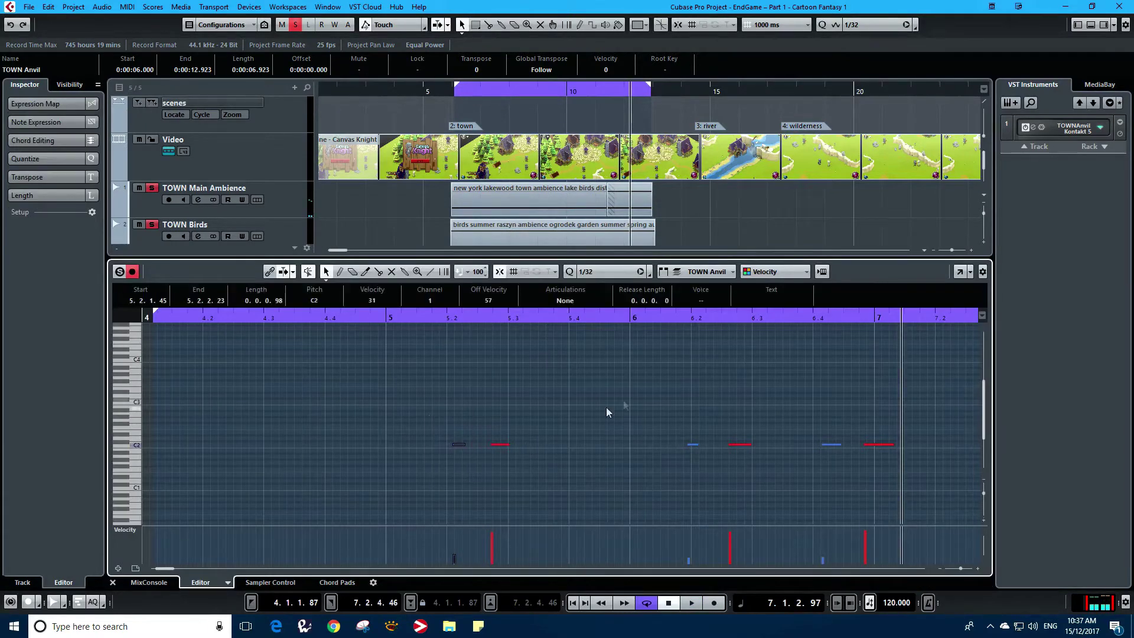
left_click_drag(700, 456, 707, 478)
left_click_drag(817, 407, 824, 462)
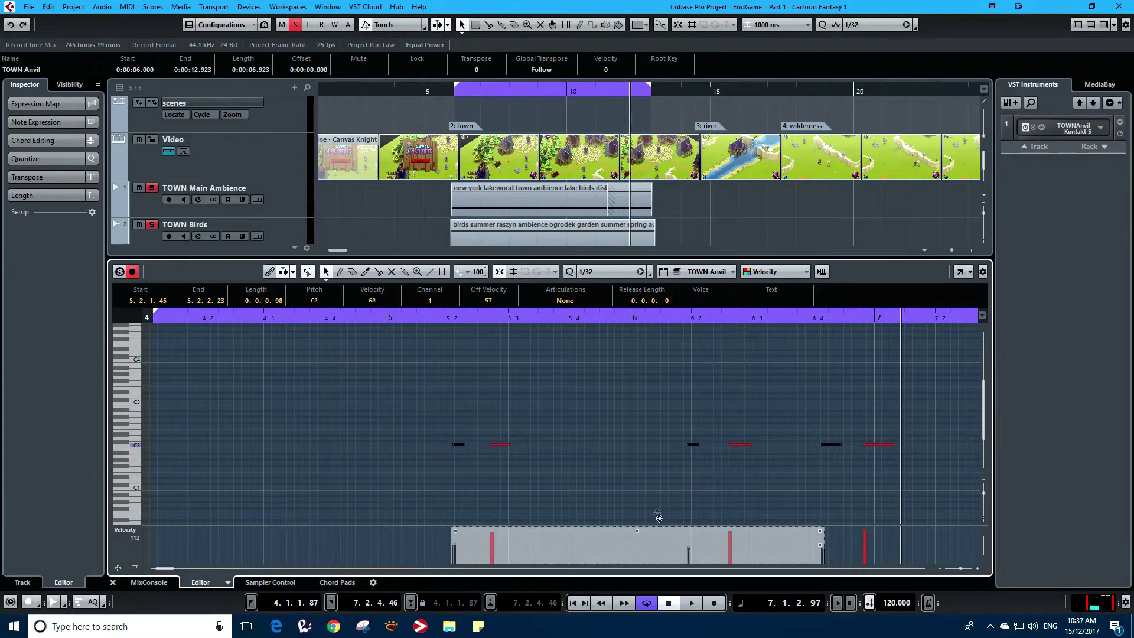
mouse_move(822, 549)
left_click_drag(820, 569, 821, 571)
- Play the edited anvil notes from about 5.2 to check their velocities, and close the note editor
left_click(454, 319)
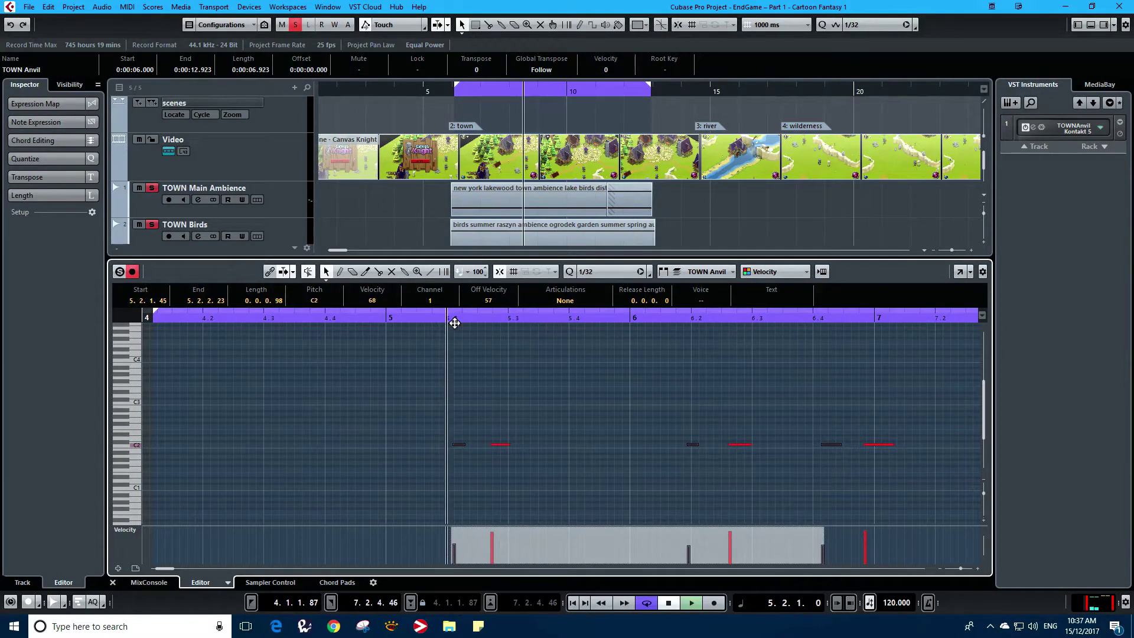
key("space")
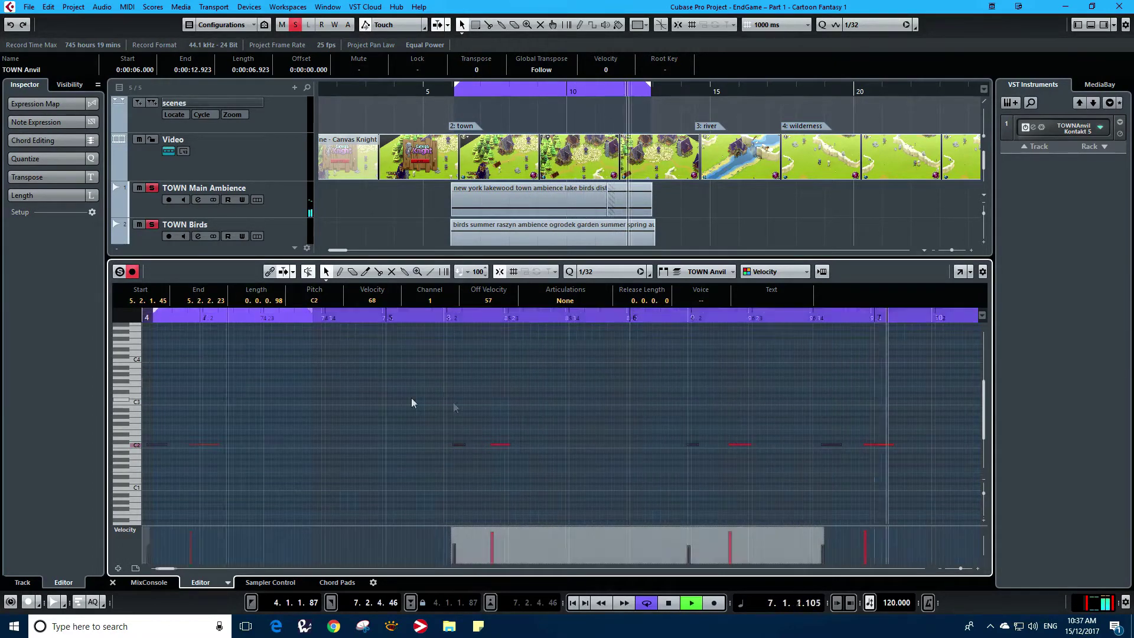
key("g")
key("g")
key("g")
key("space")
left_click(113, 583)
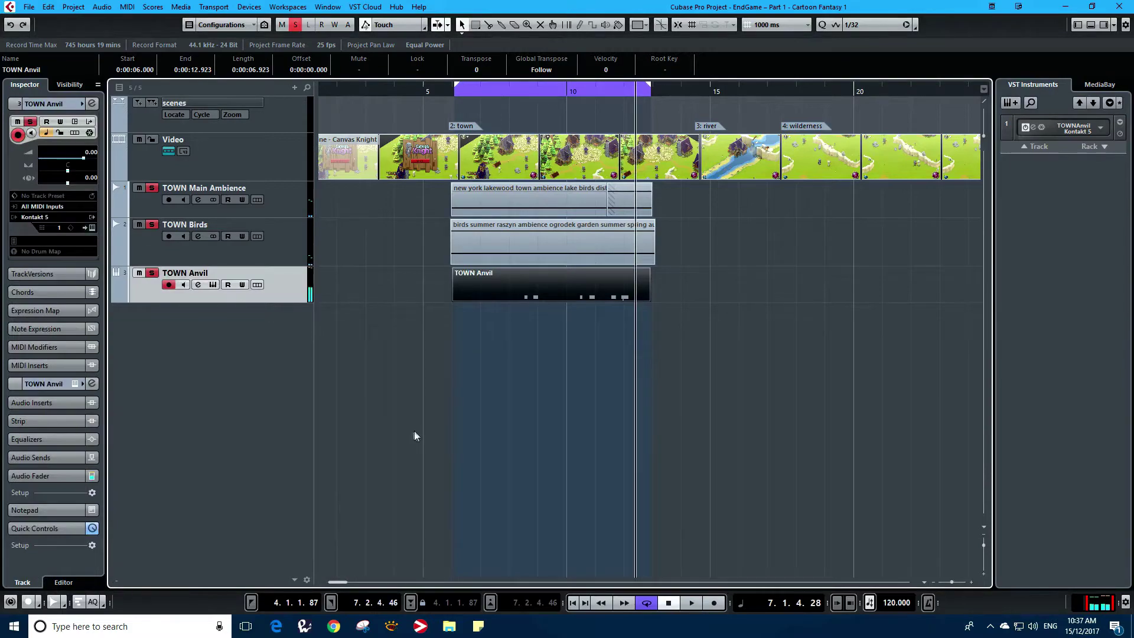
- Tune the Anvils instrument in Kontakt to -3.00 semitones while the town scene plays, and close the instrument windows
key("F11")
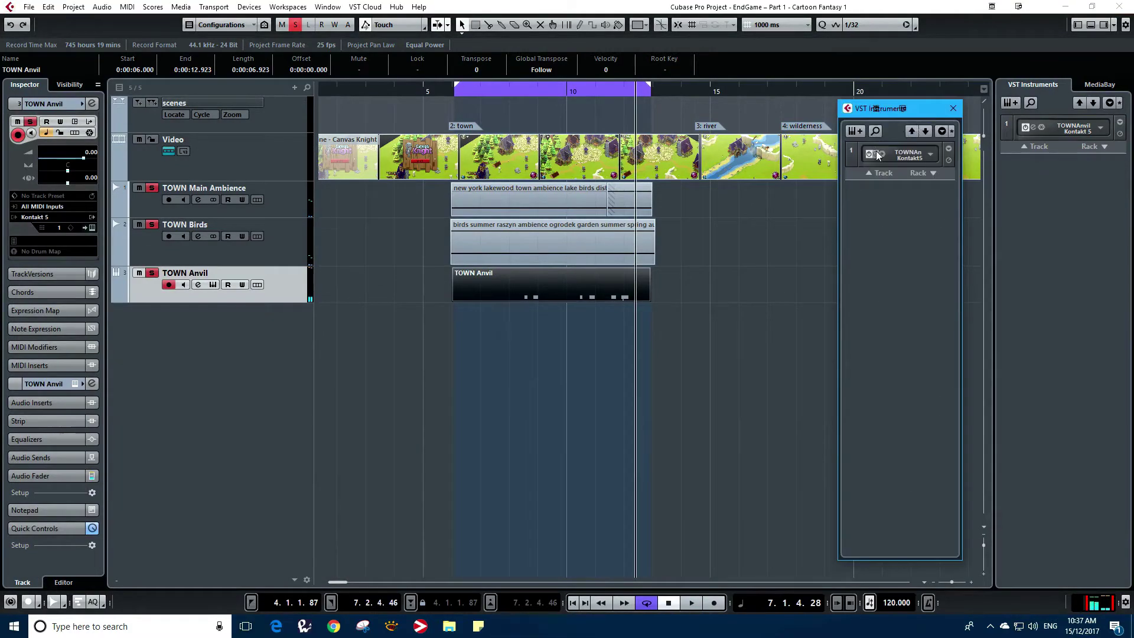
left_click(877, 152)
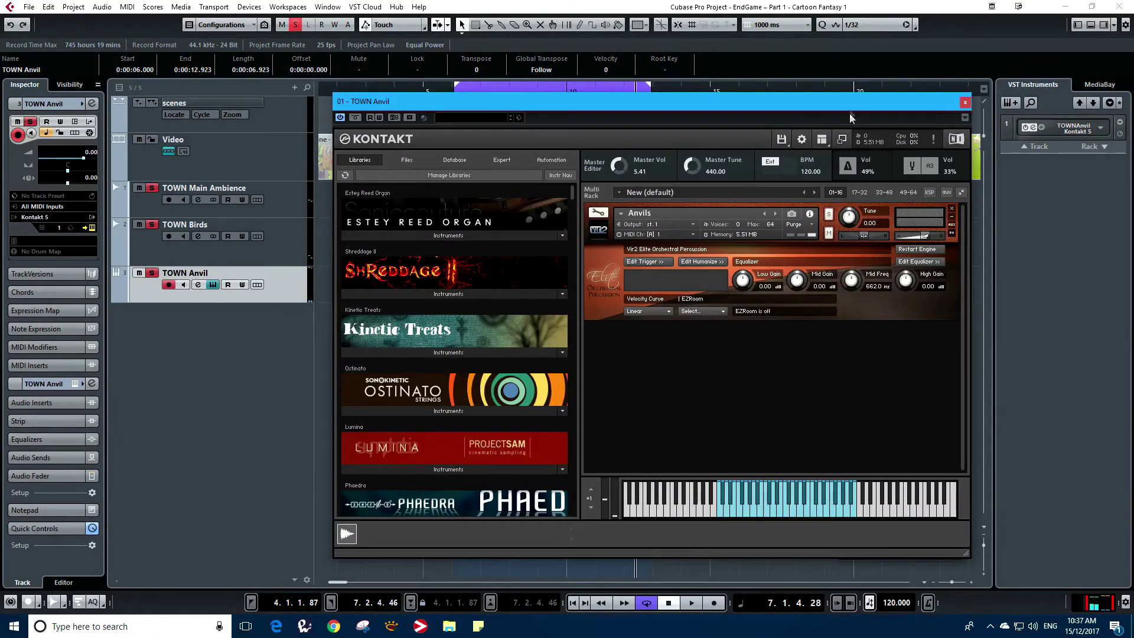
left_click_drag(850, 101, 875, 97)
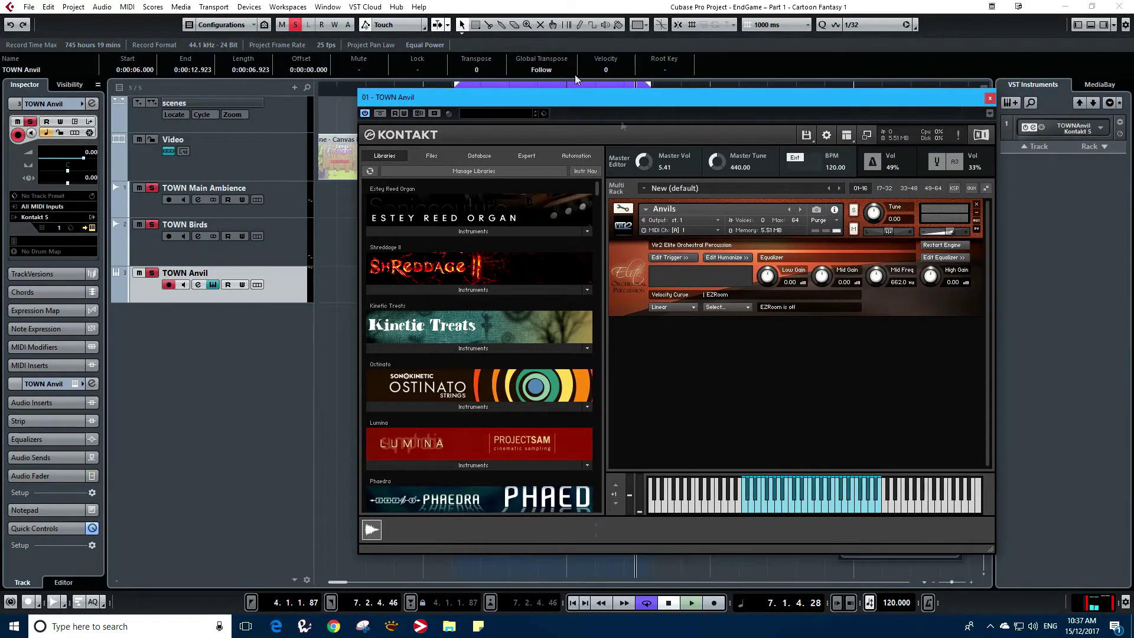
key("space")
left_click_drag(873, 216, 877, 223)
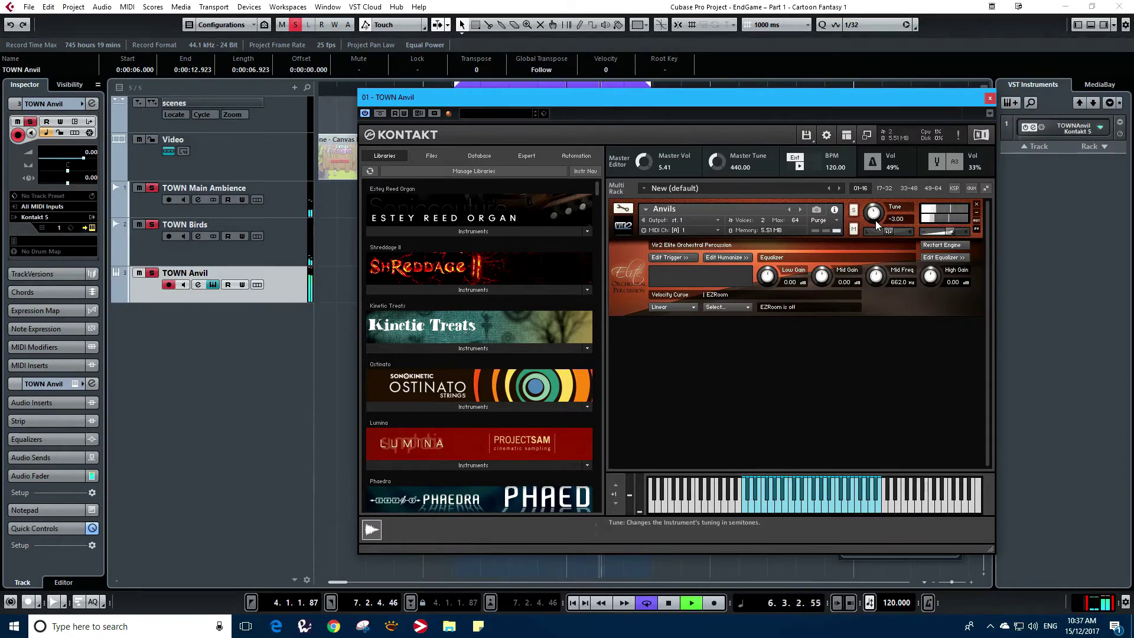
left_click(627, 229)
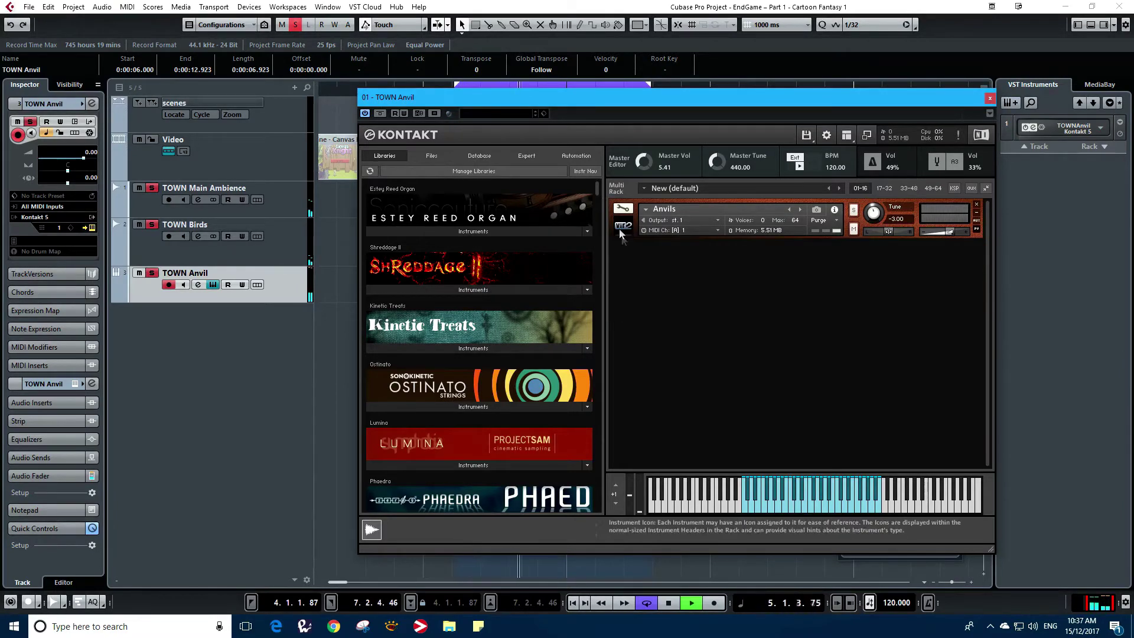
left_click(991, 99)
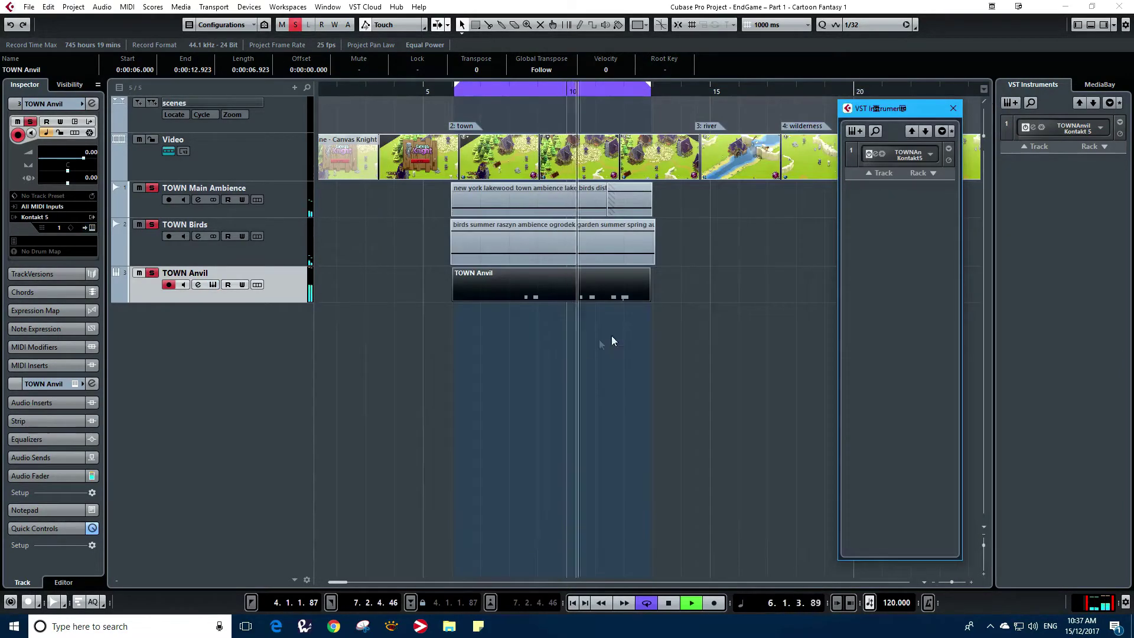
left_click(473, 341)
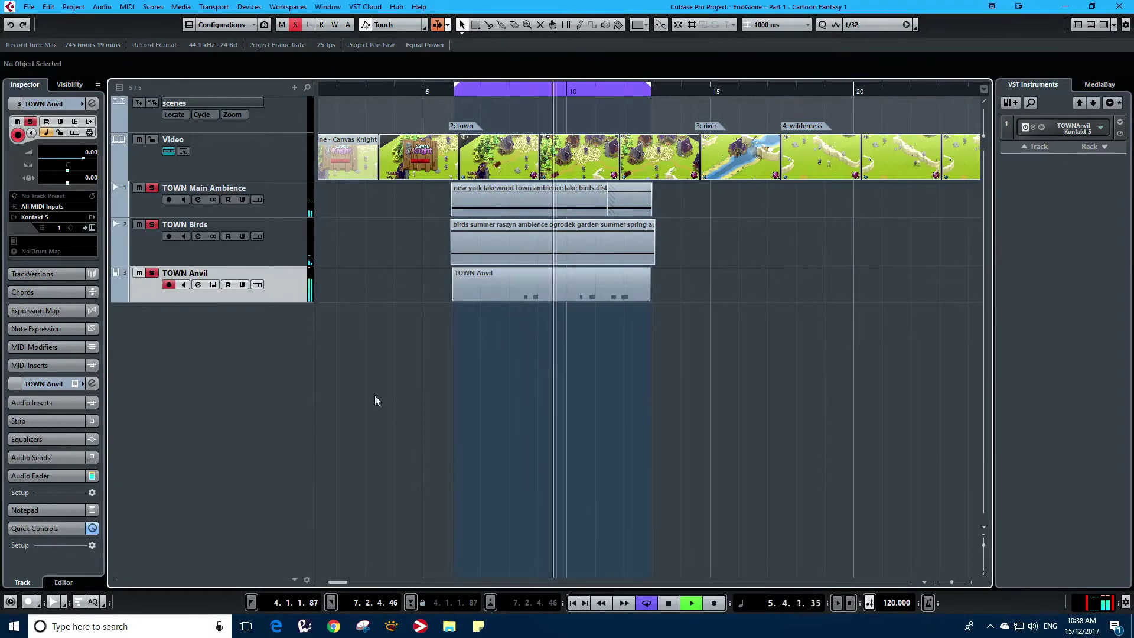
left_click(669, 602)
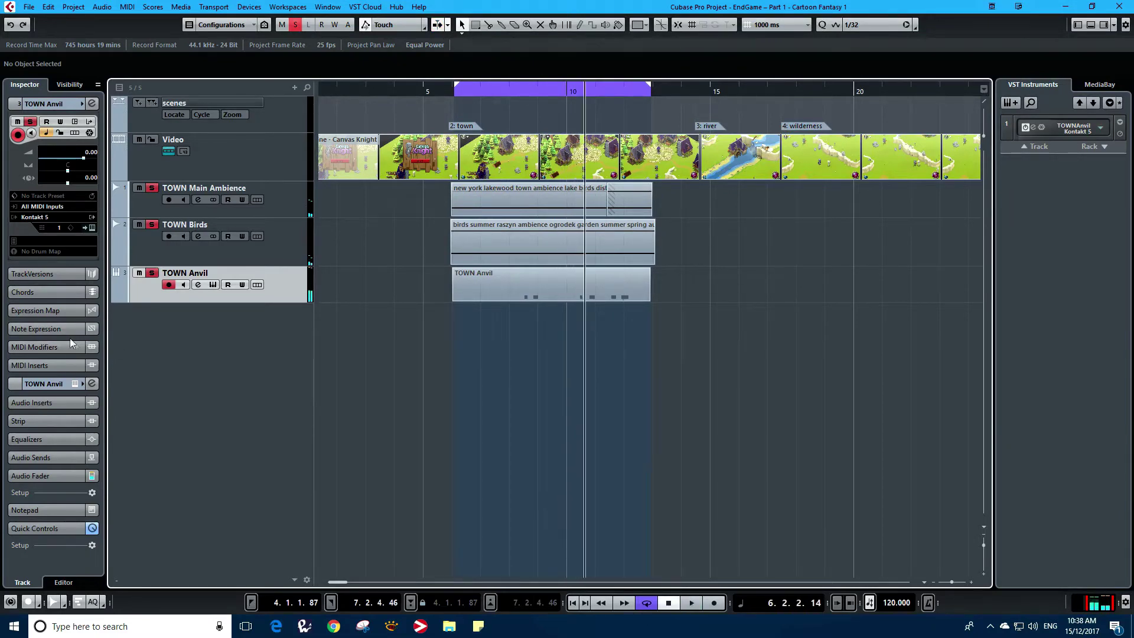
- Add a stereo FX channel track named Reverb with the Waves TrueVerb Stereo effect, and move its plug-in window clear of the tracks
right_click(164, 354)
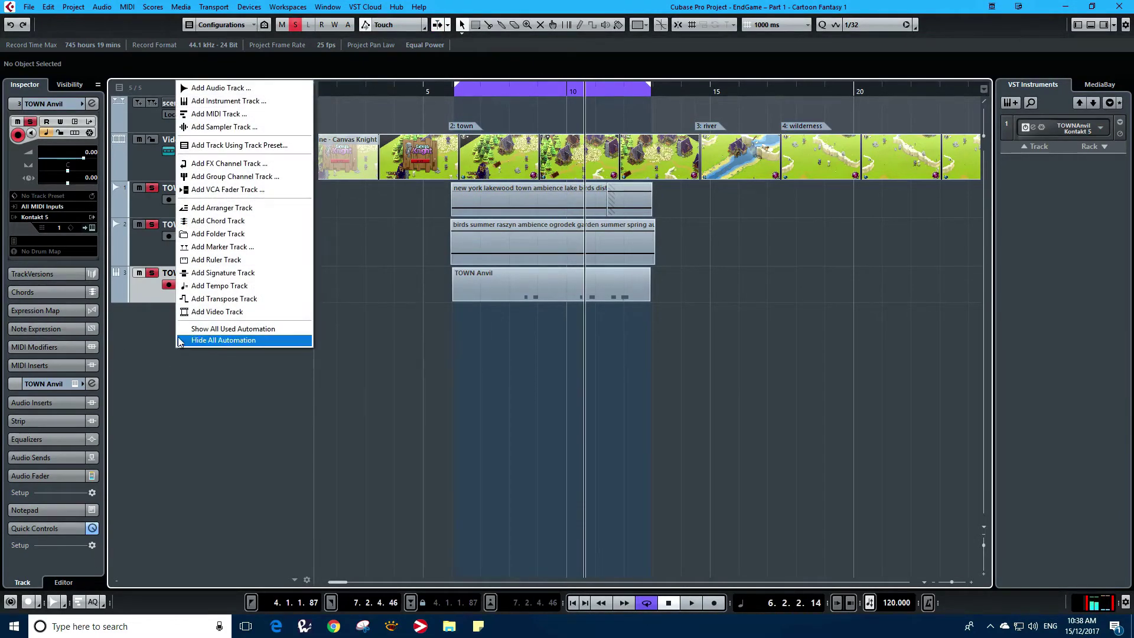
left_click(218, 165)
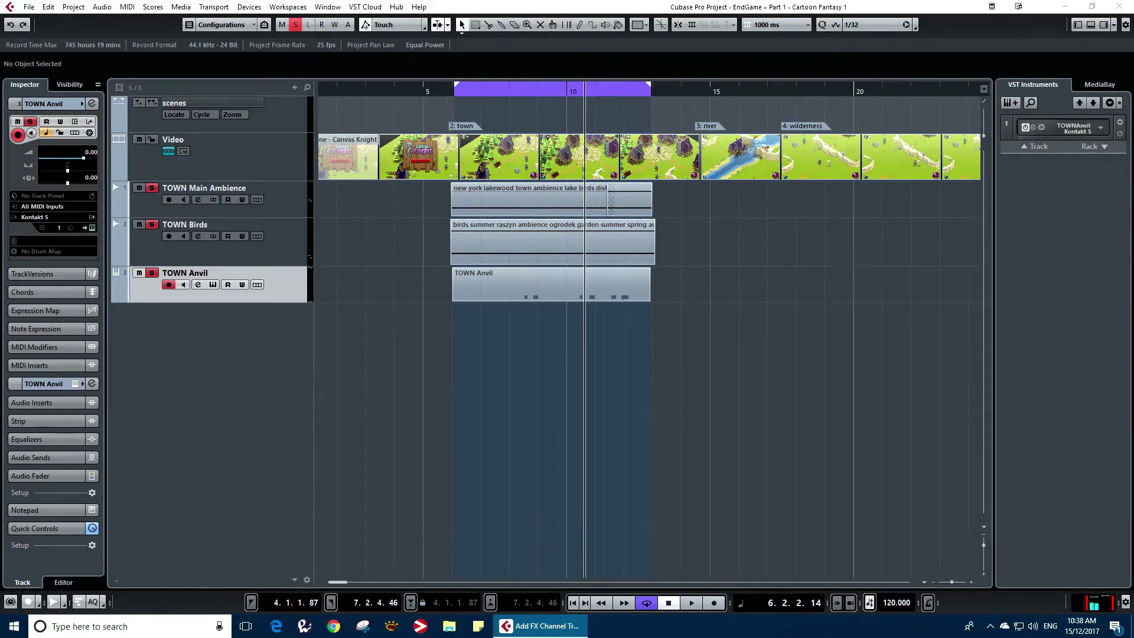
left_click_drag(558, 371, 389, 426)
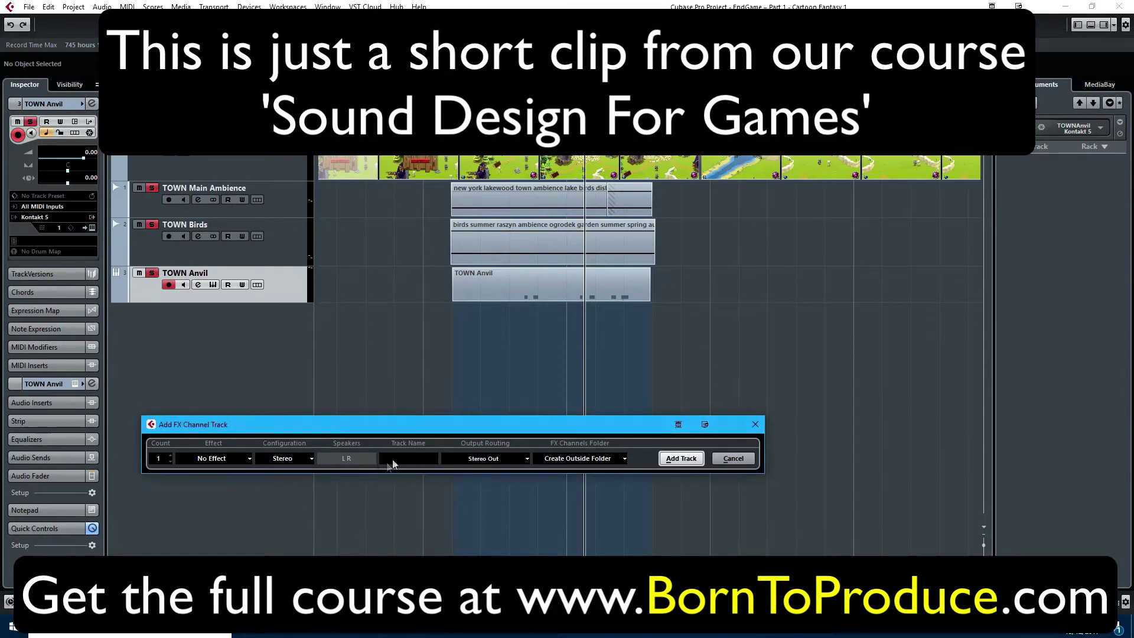
left_click(409, 460)
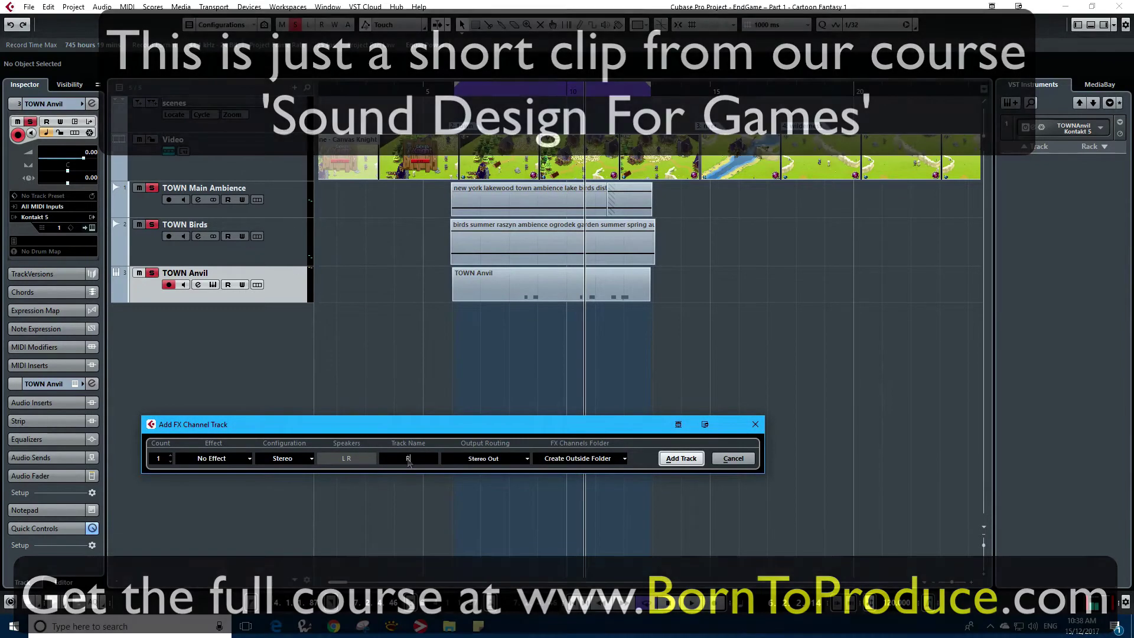
type("Reverb")
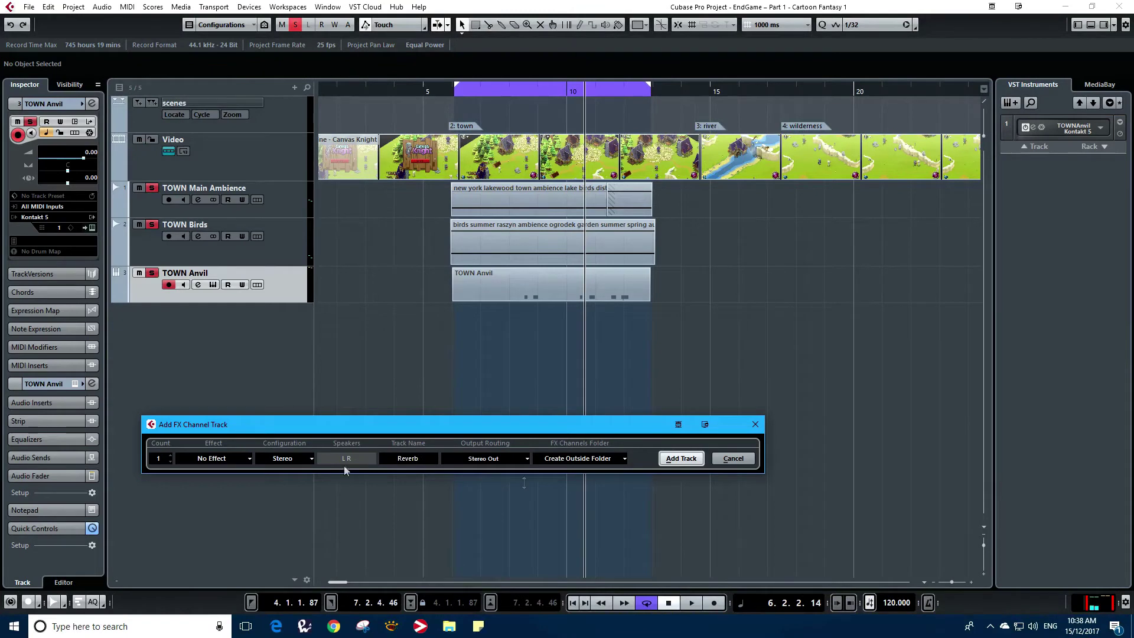
left_click(229, 460)
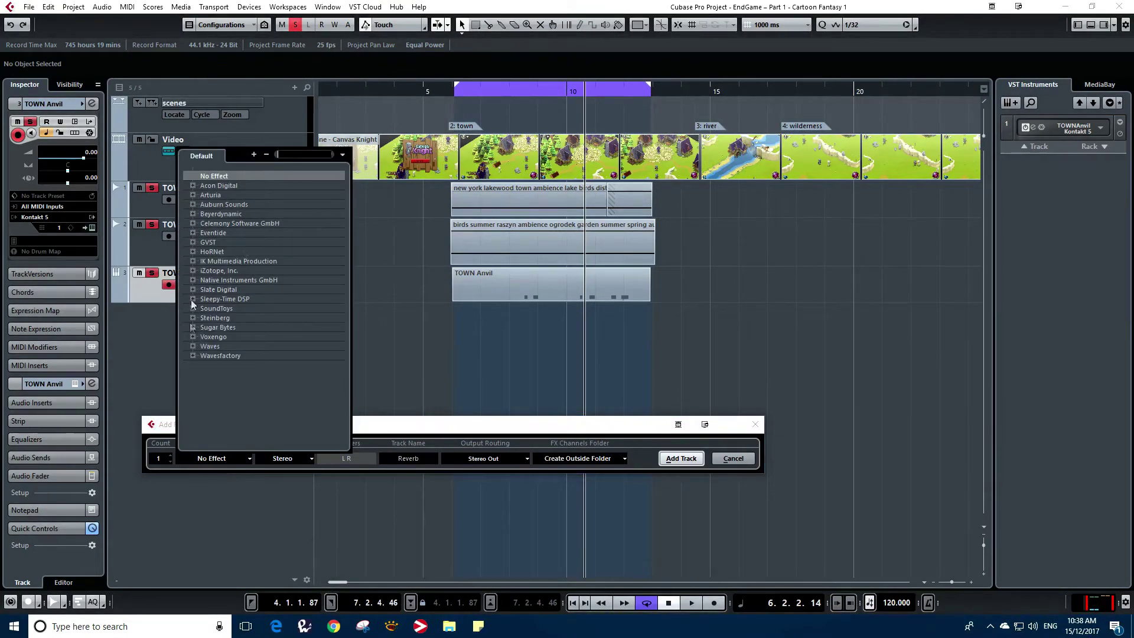
left_click(192, 346)
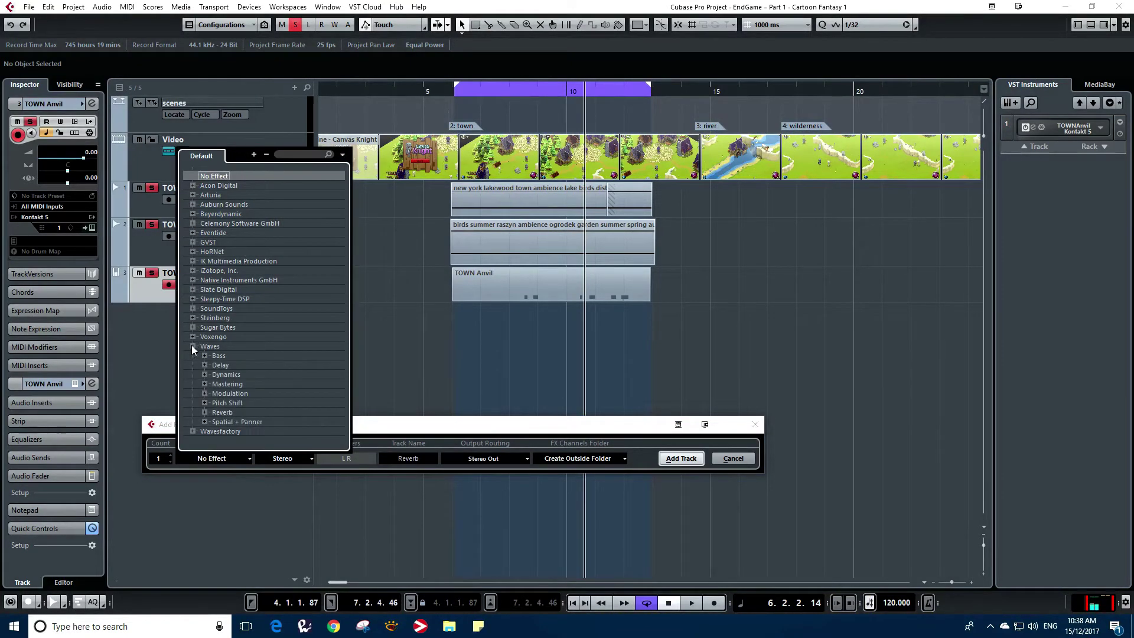
left_click(204, 413)
scroll(244, 386, "down", 4)
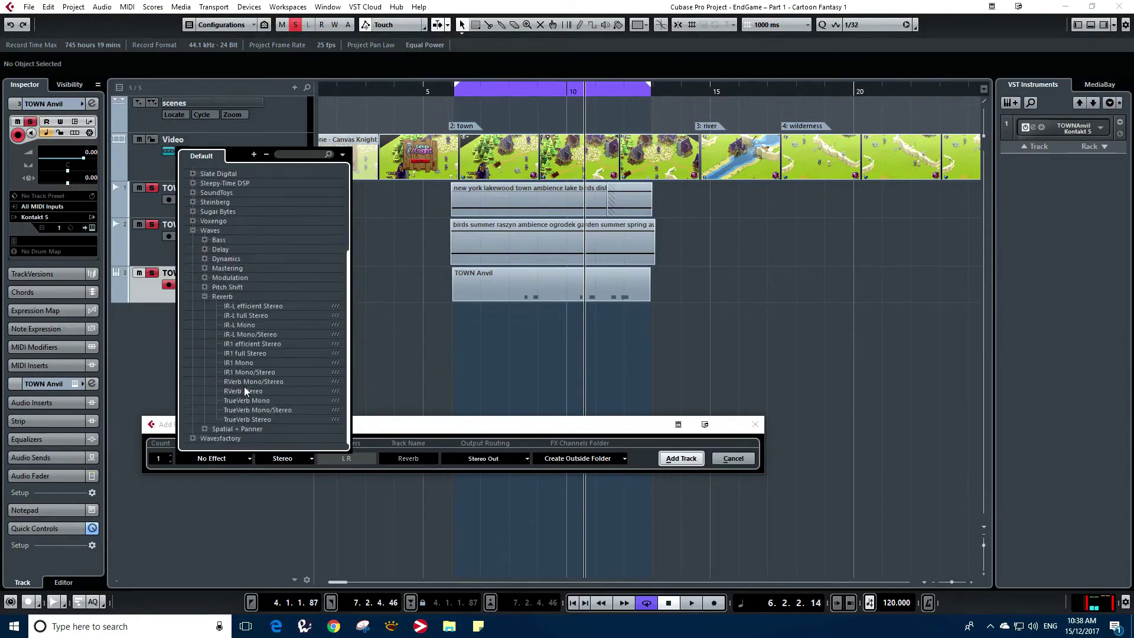
left_click(247, 419)
left_click(681, 458)
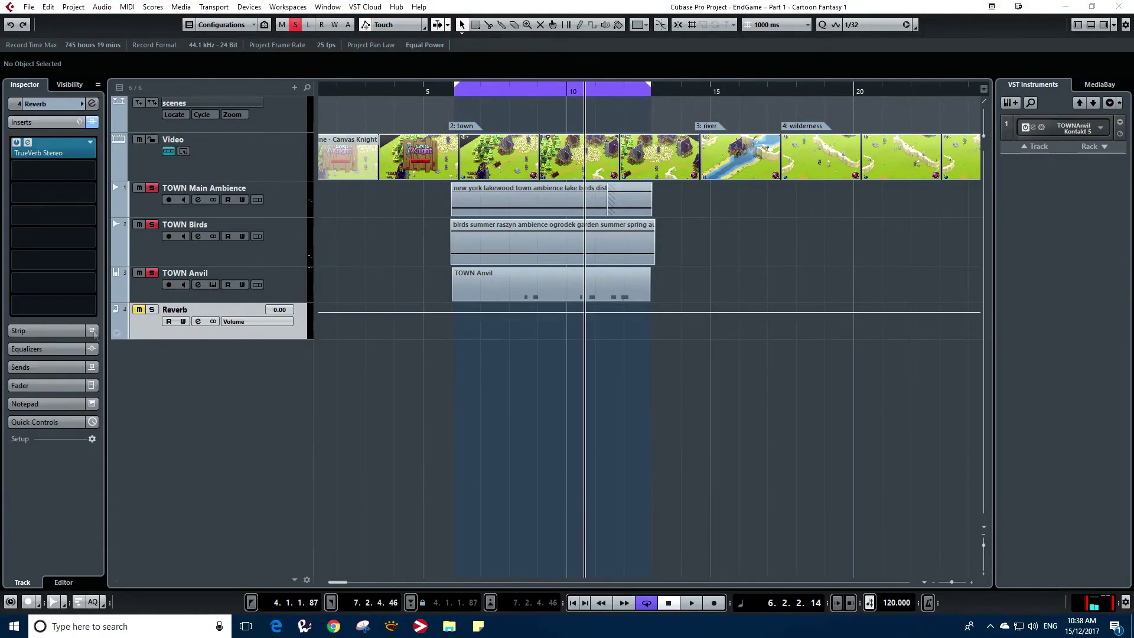
left_click_drag(41, 198, 776, 264)
- Remove the TrueVerb Stereo insert from the TOWN Birds track
left_click(277, 253)
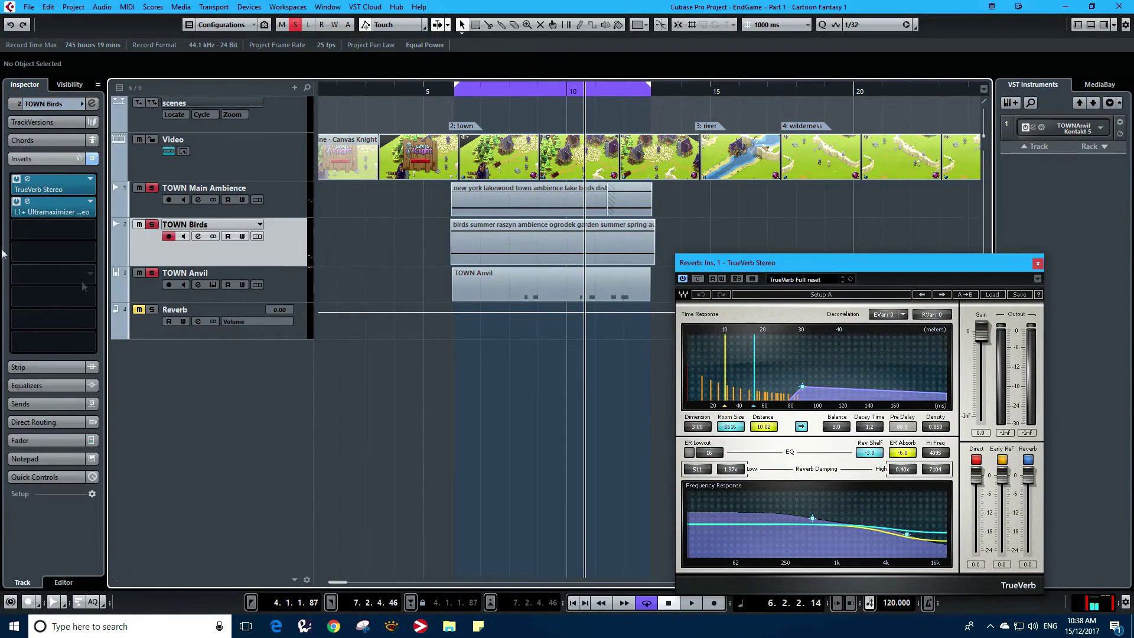
left_click(68, 190)
scroll(83, 248, "up", 4)
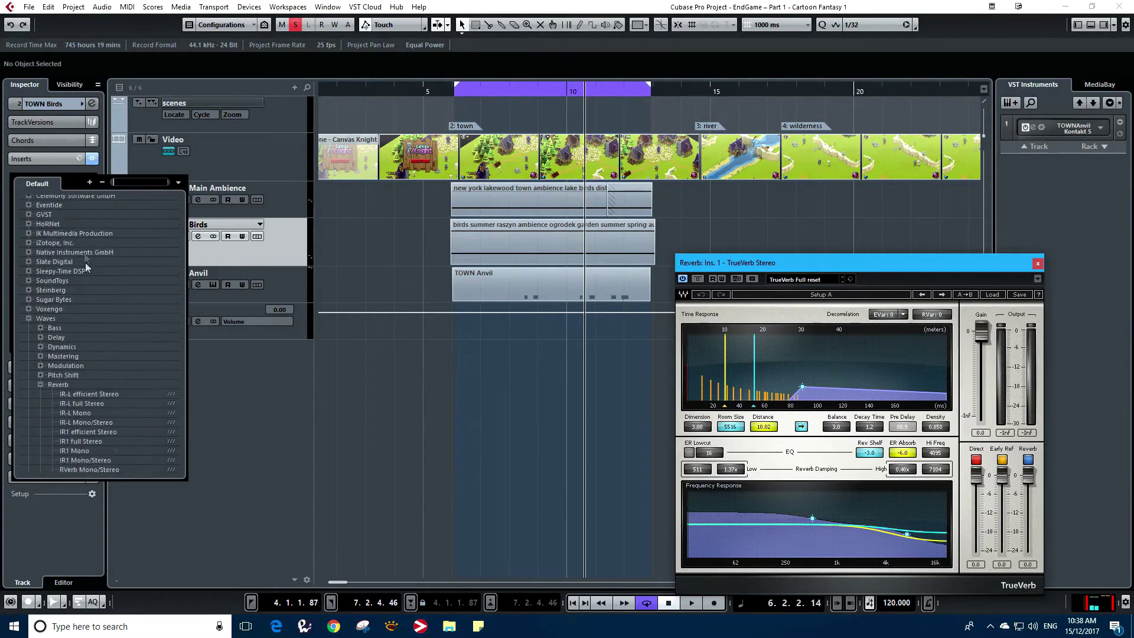
left_click(61, 207)
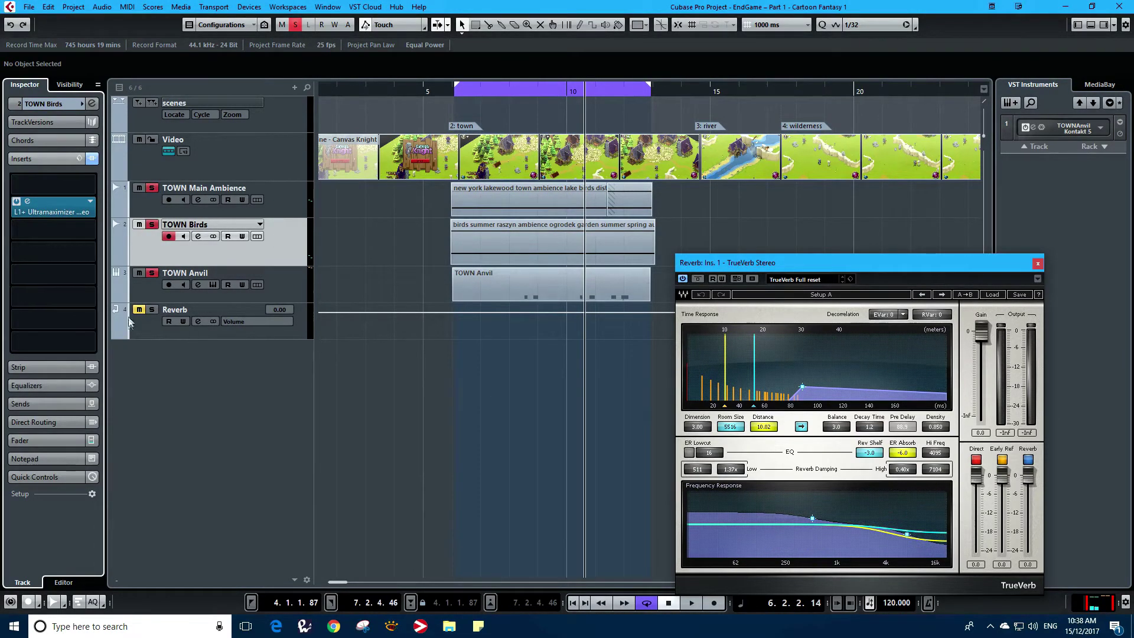
- Route the outputs of the TOWN Main Ambience and TOWN Birds tracks to the Reverb FX channel
left_click(282, 201)
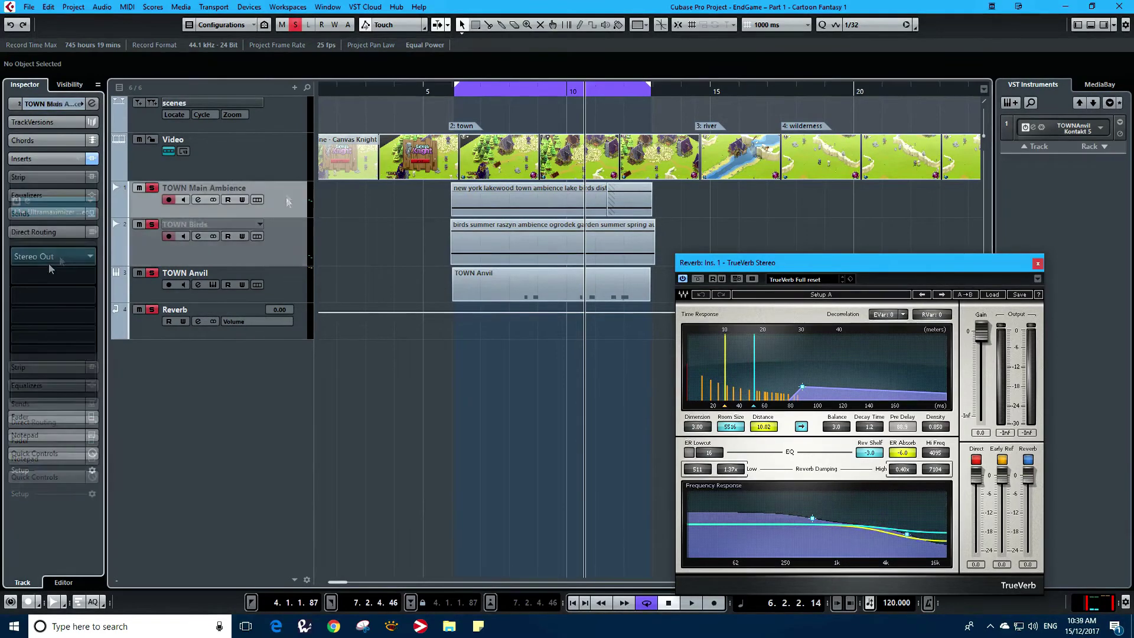
left_click(90, 259)
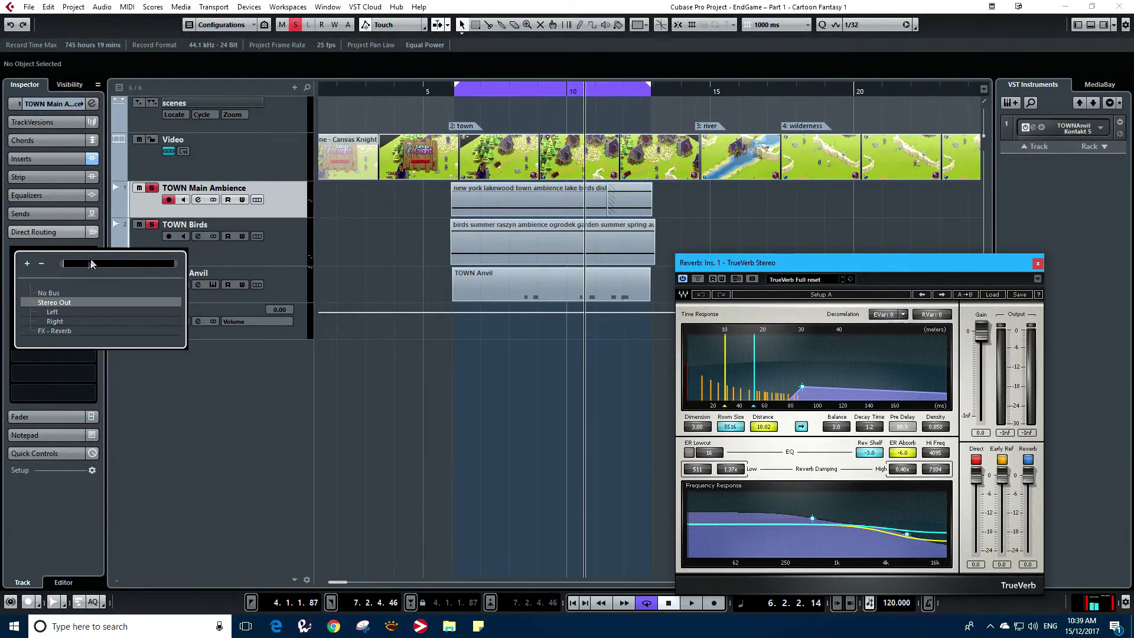
left_click(58, 331)
left_click(293, 249)
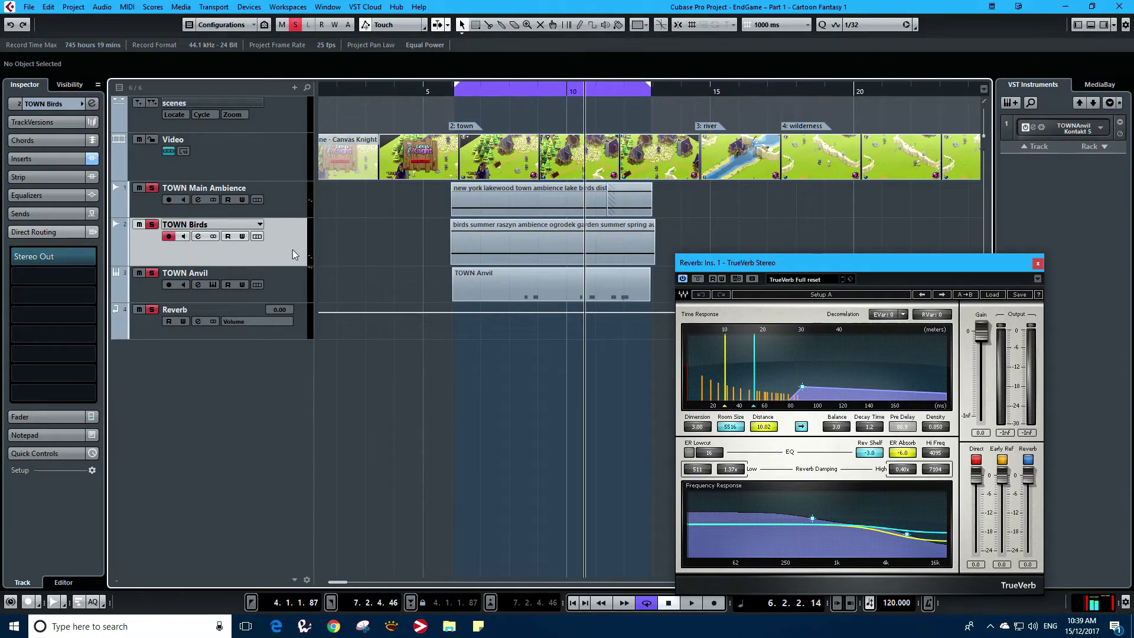
left_click(91, 260)
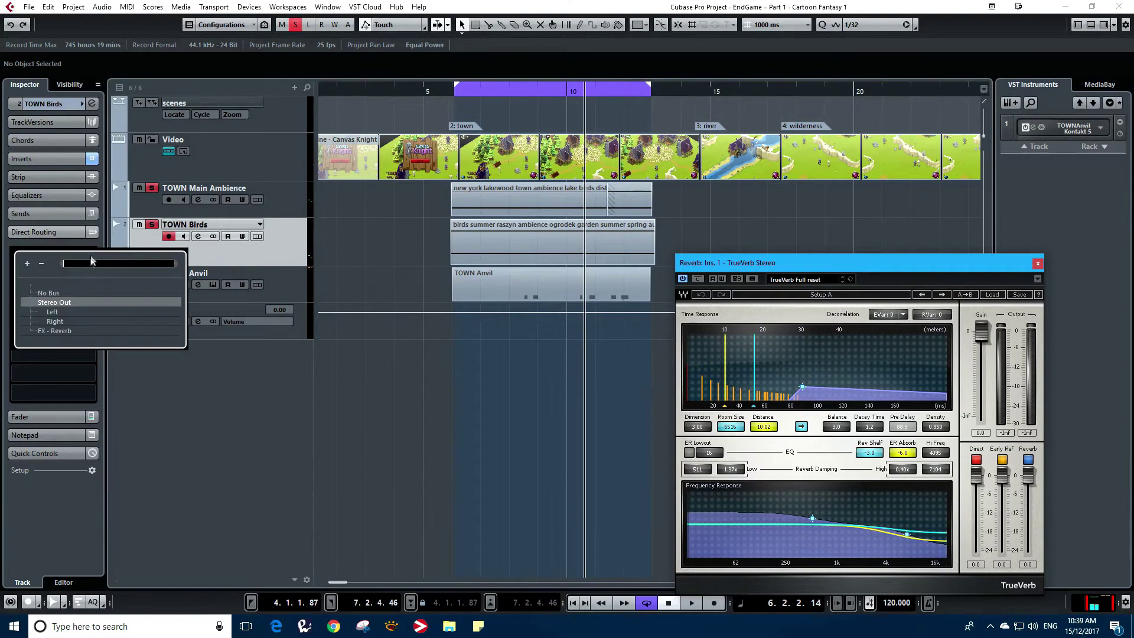
left_click(52, 334)
- Select the TOWN Anvil track and close the Kontakt and TrueVerb windows
left_click(293, 287)
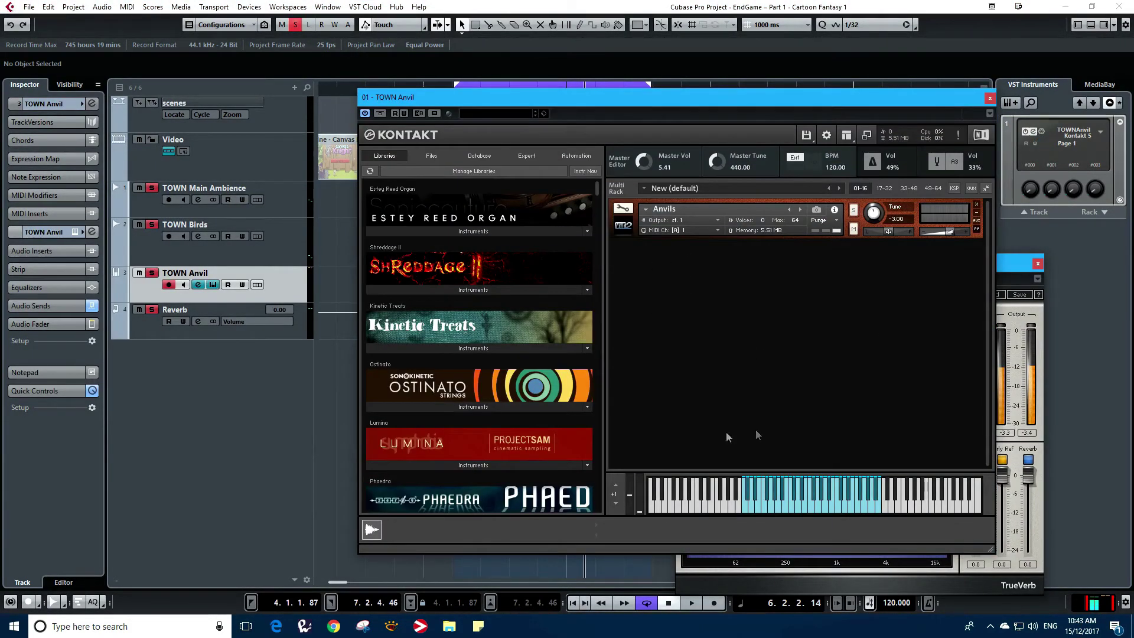
left_click(989, 99)
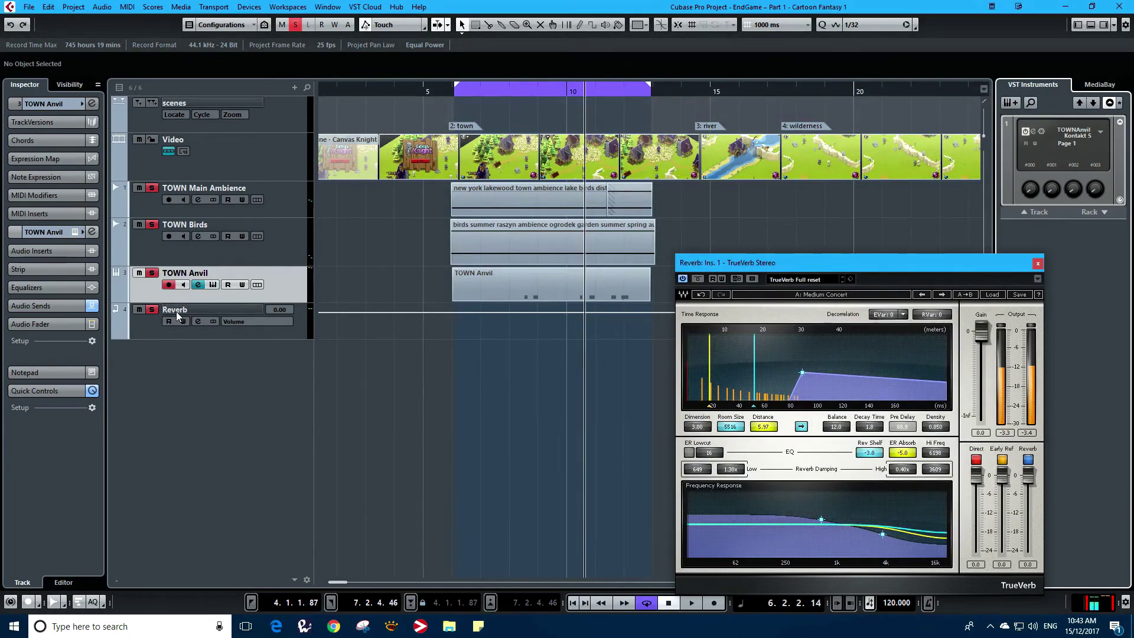
left_click(1038, 264)
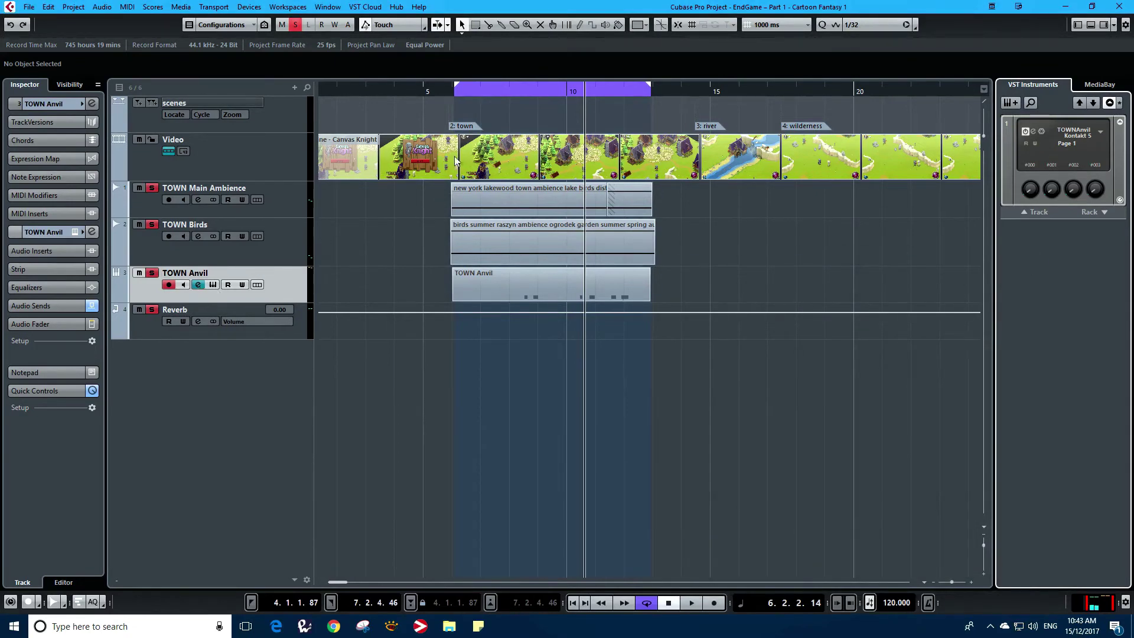
- Play the town section, lower the Anvils instrument's volume in Kontakt to -25.2, and close the instrument window
left_click(462, 97)
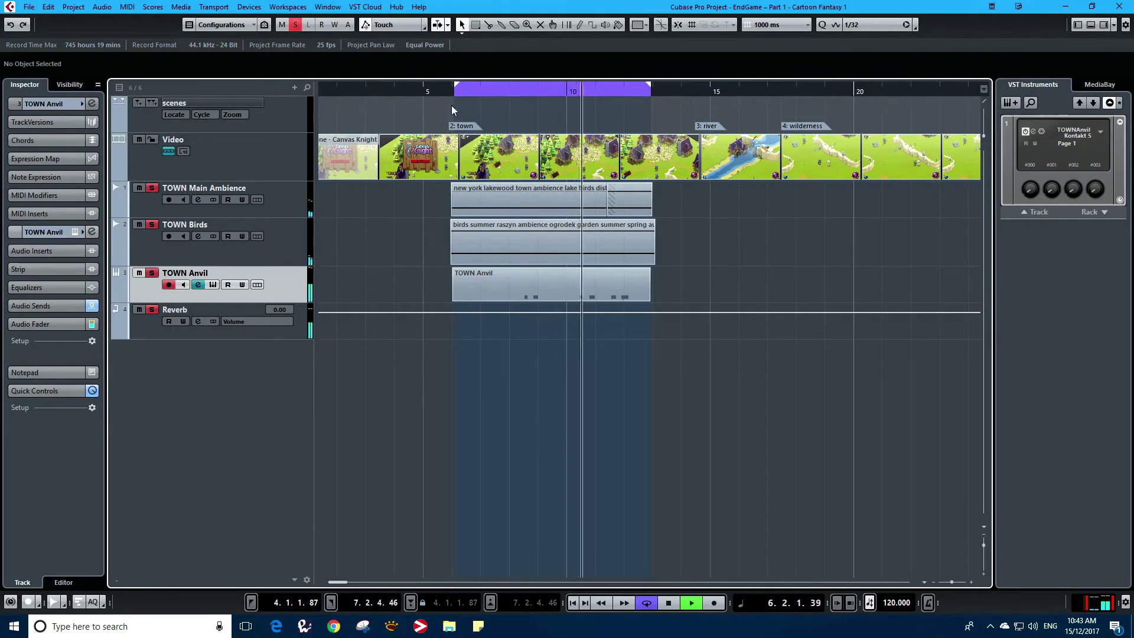
left_click(1033, 134)
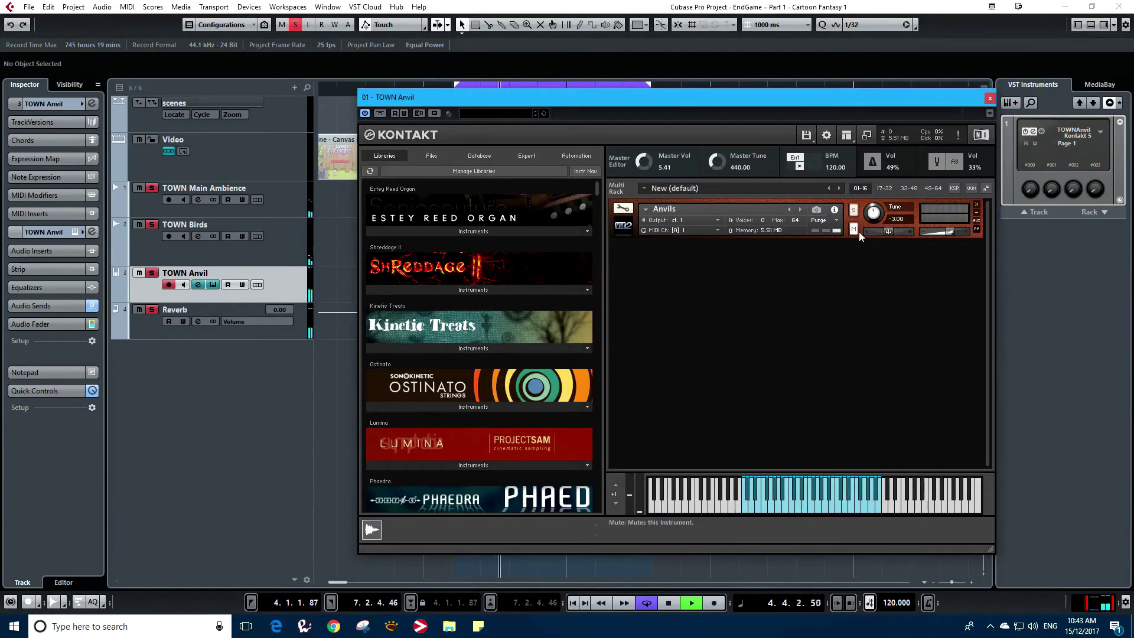
left_click_drag(953, 237, 931, 236)
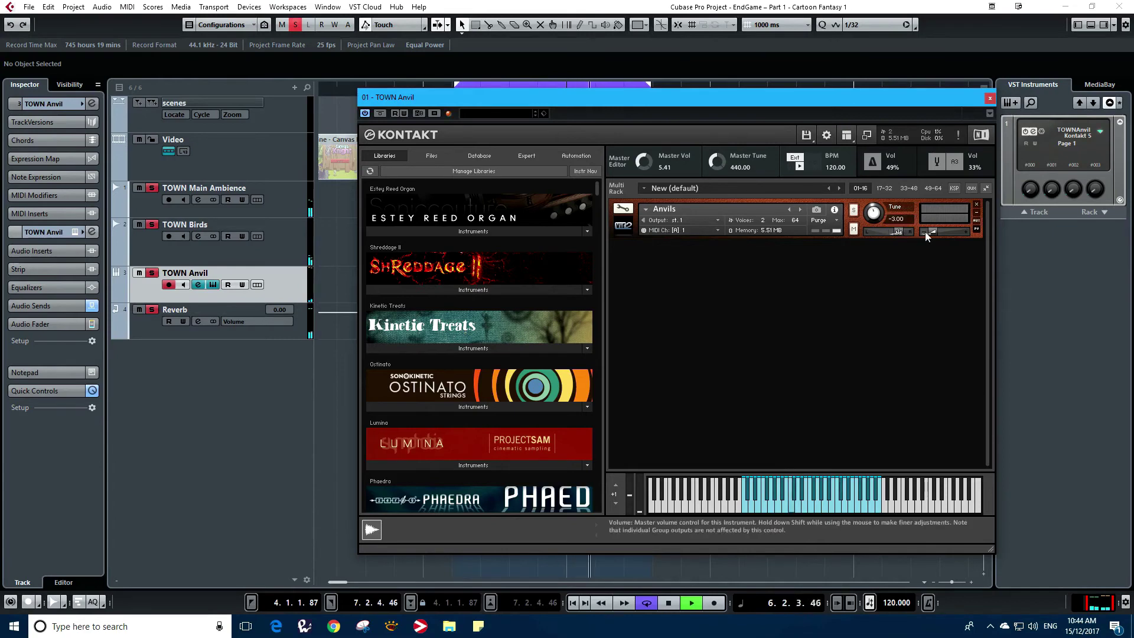
left_click_drag(936, 235, 935, 235)
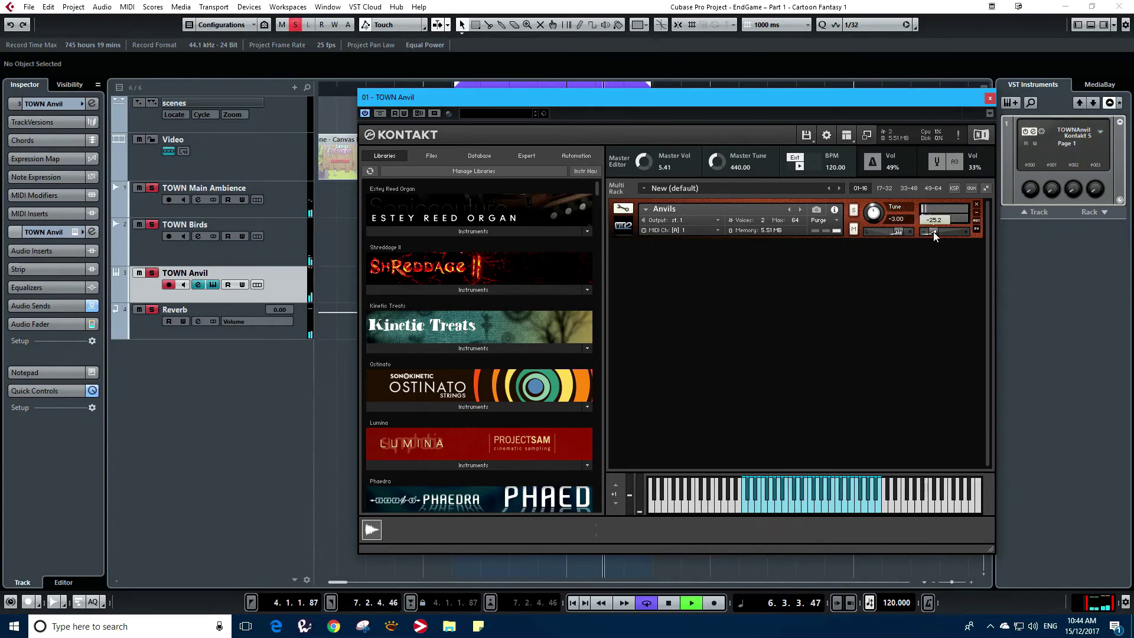
left_click(989, 99)
- Open the channel fader of the TOWN Birds track during playback to check its level
left_click(285, 251)
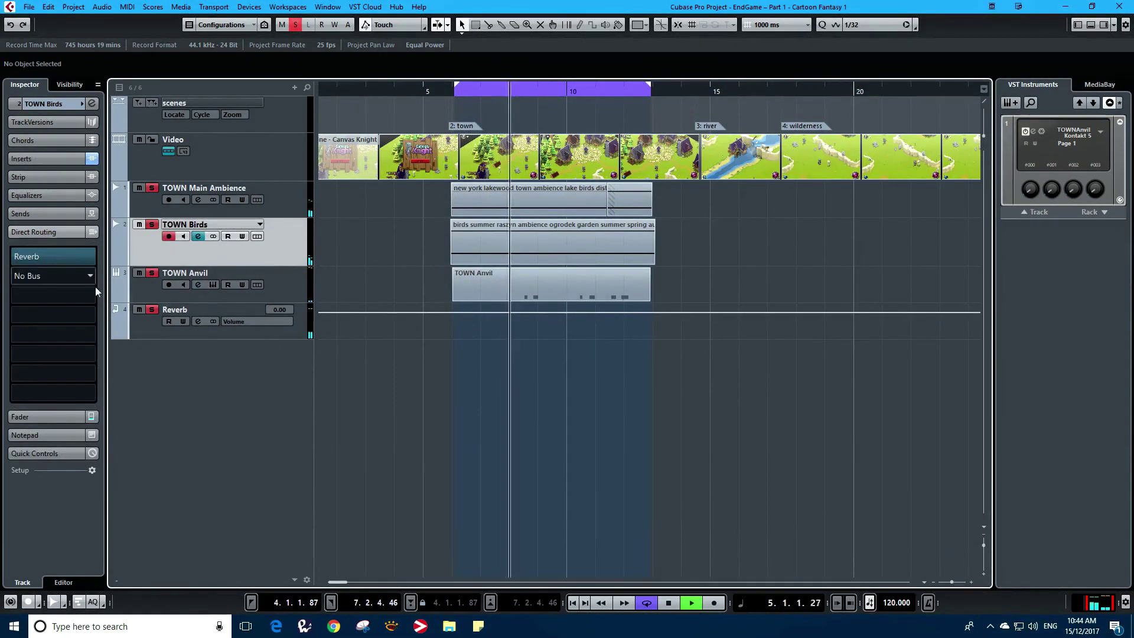
left_click(45, 416)
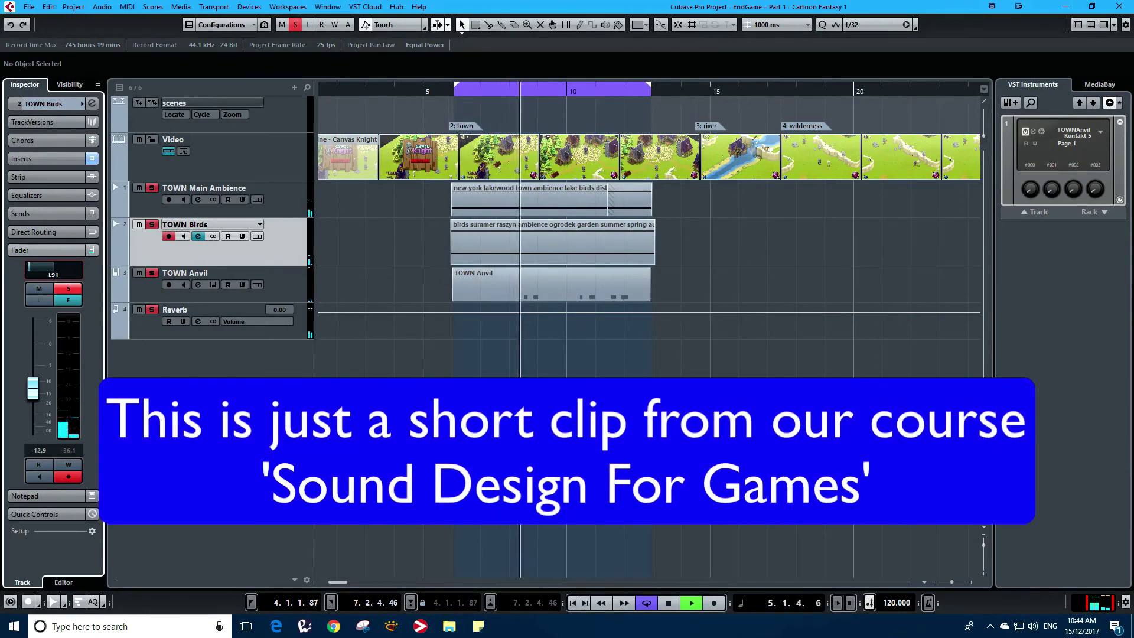
left_click(471, 512)
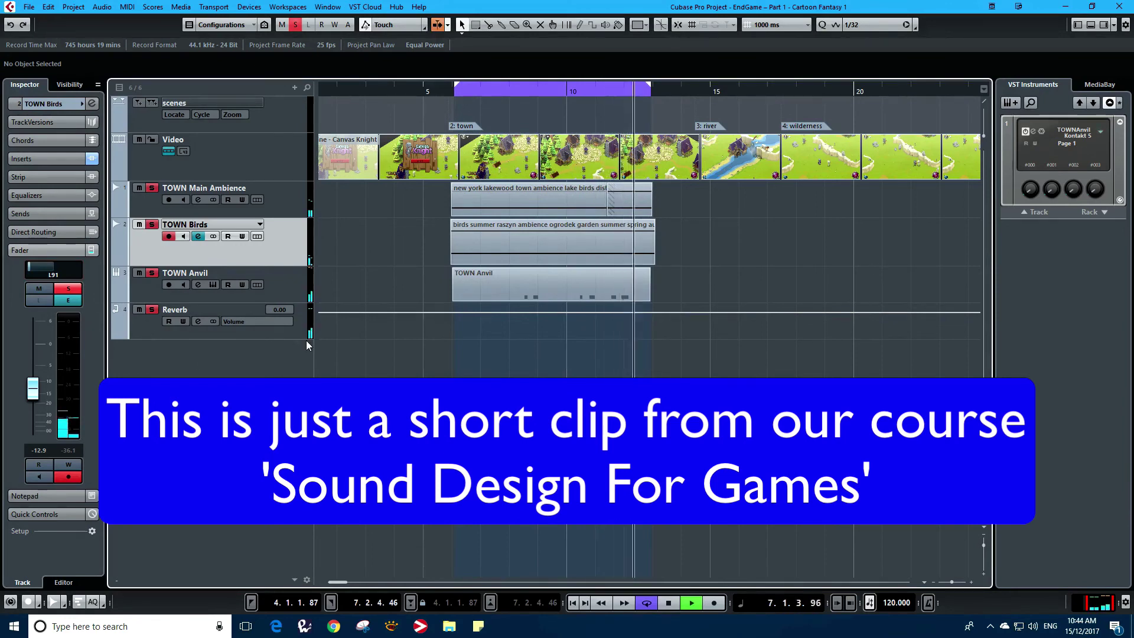
- Reduce the height of the Reverb track and show the town scene video full screen
left_click_drag(305, 341, 304, 311)
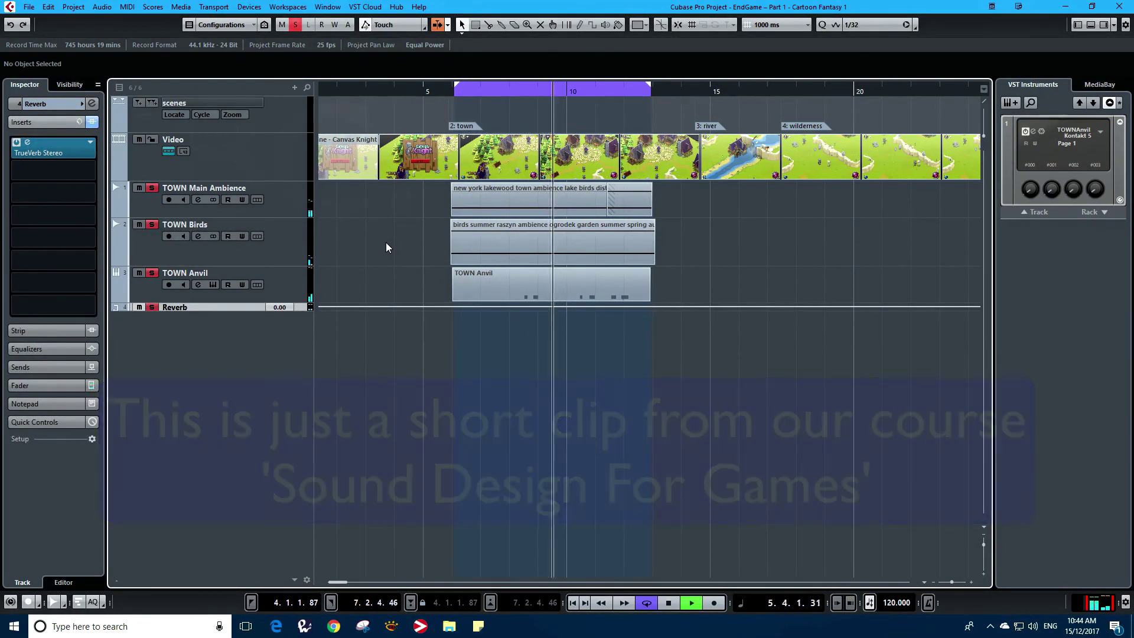
key("F8")
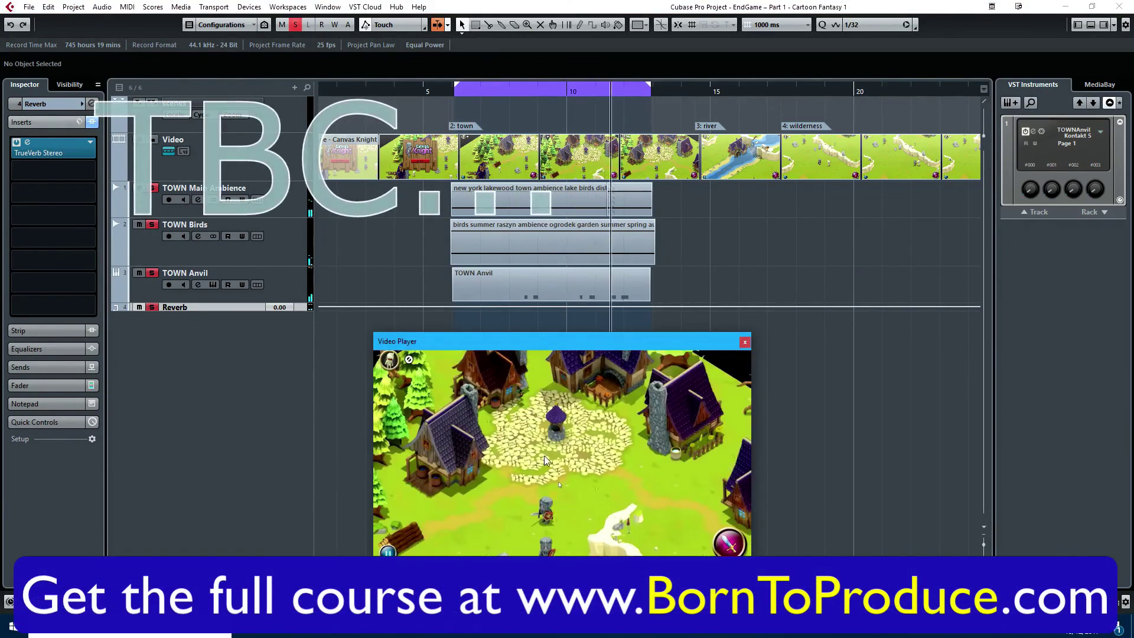
double_click(544, 455)
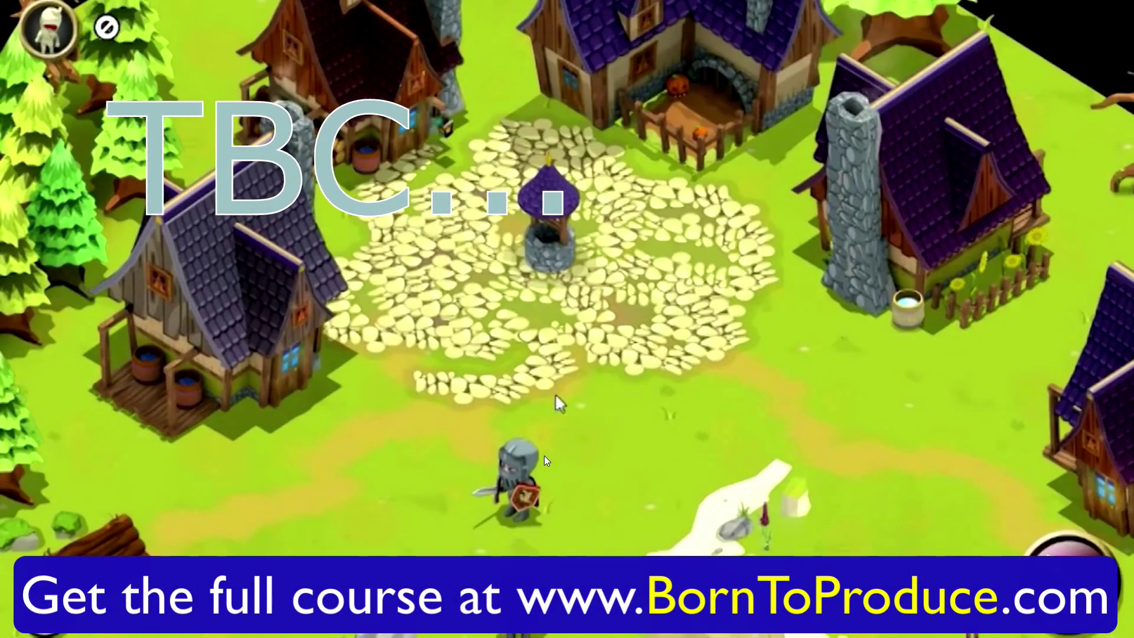